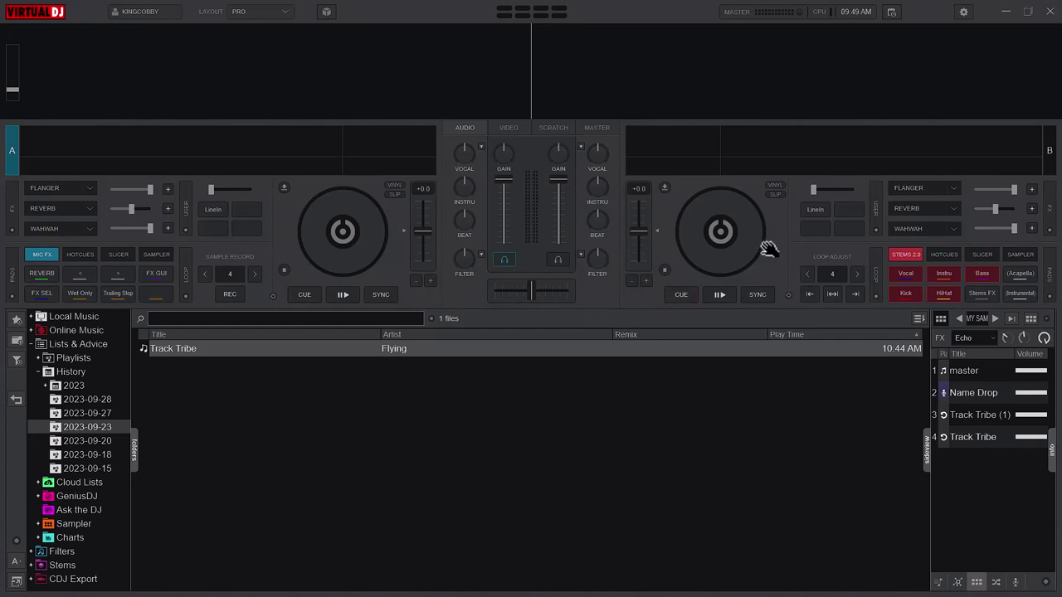
# - Open Settings to show the master, headphone and mic audio configuration
pyautogui.click(963, 12)
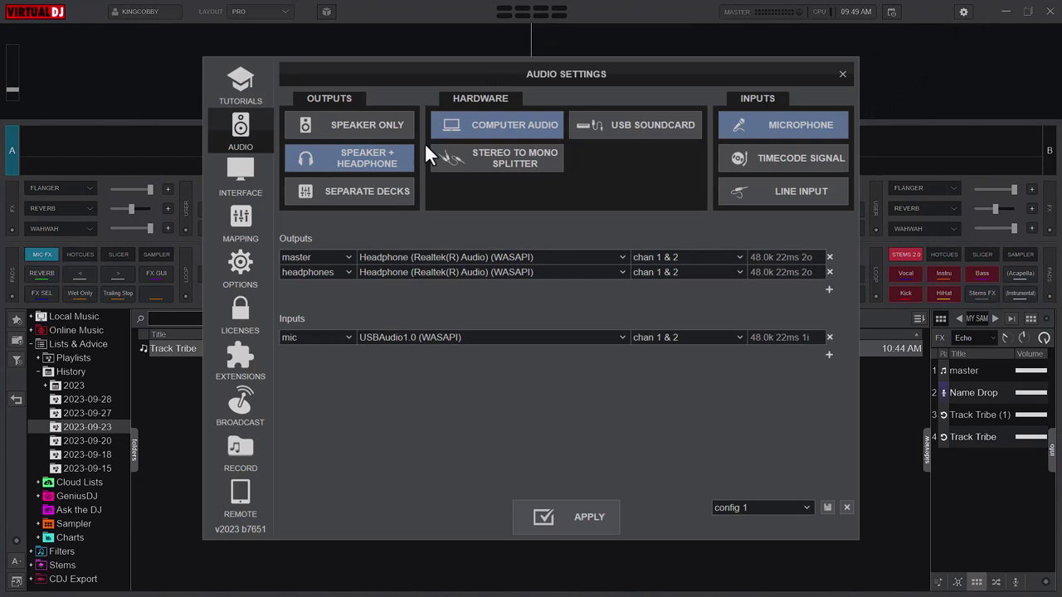
# - In Extensions, browse the Video Output, Karaoke Output and Remote App skin lists
pyautogui.click(241, 357)
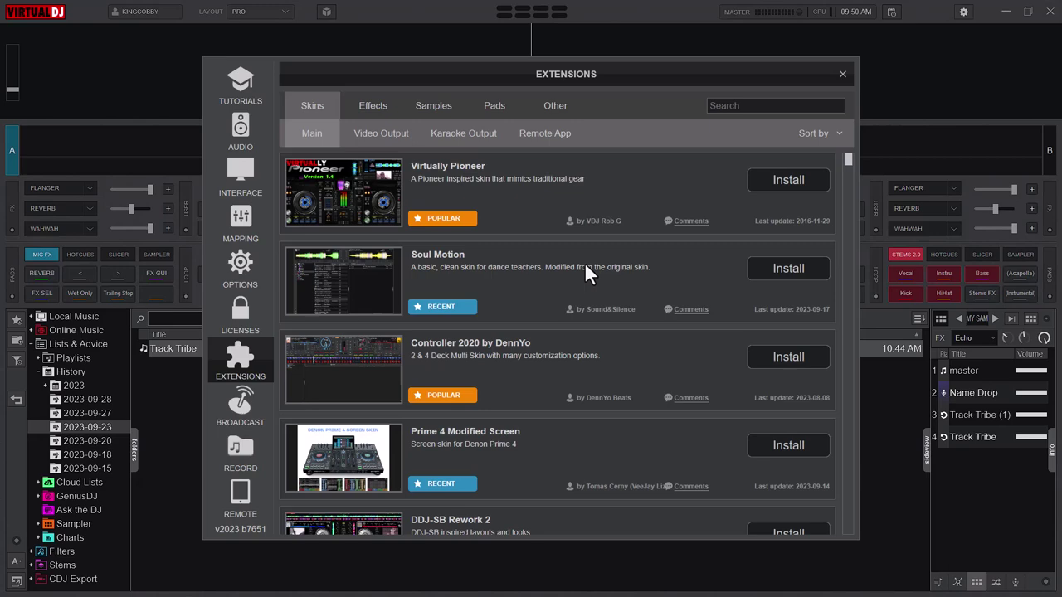
pyautogui.click(390, 131)
pyautogui.click(449, 133)
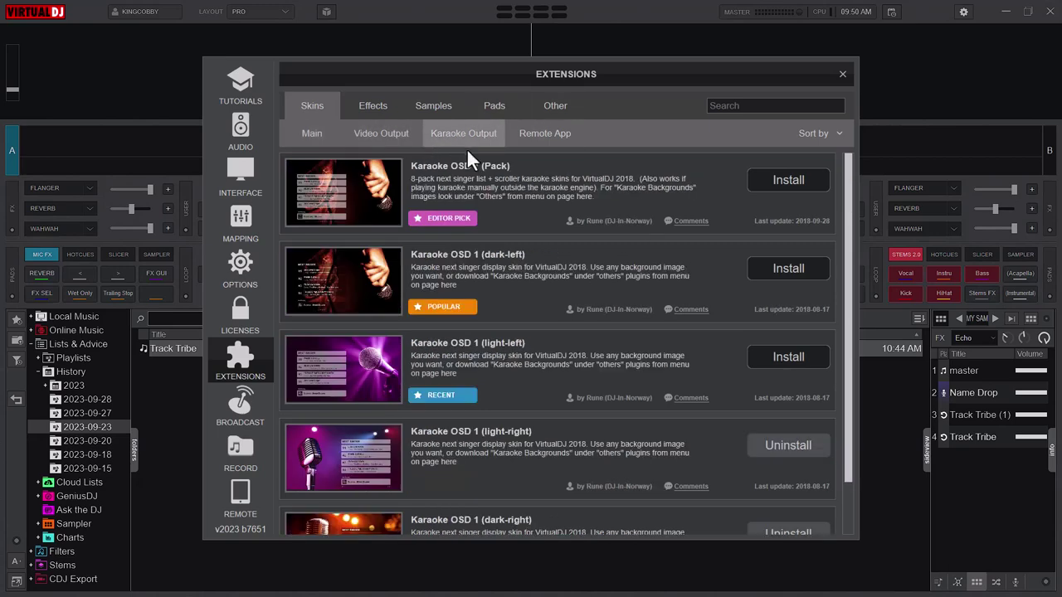
pyautogui.click(547, 132)
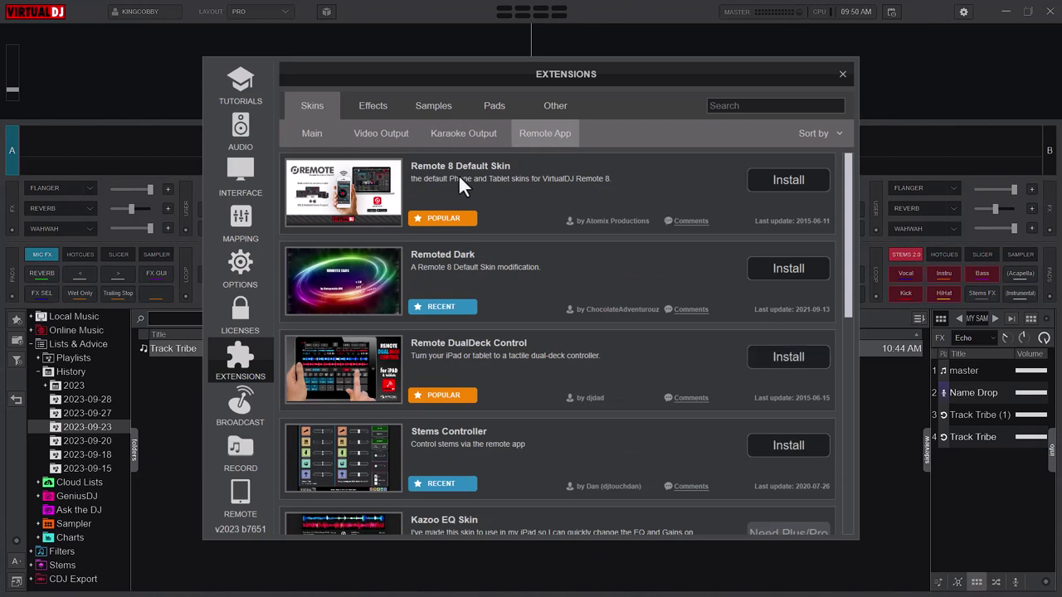
pyautogui.scroll(-1, 369, 303)
pyautogui.scroll(1, 373, 304)
pyautogui.scroll(-2, 349, 398)
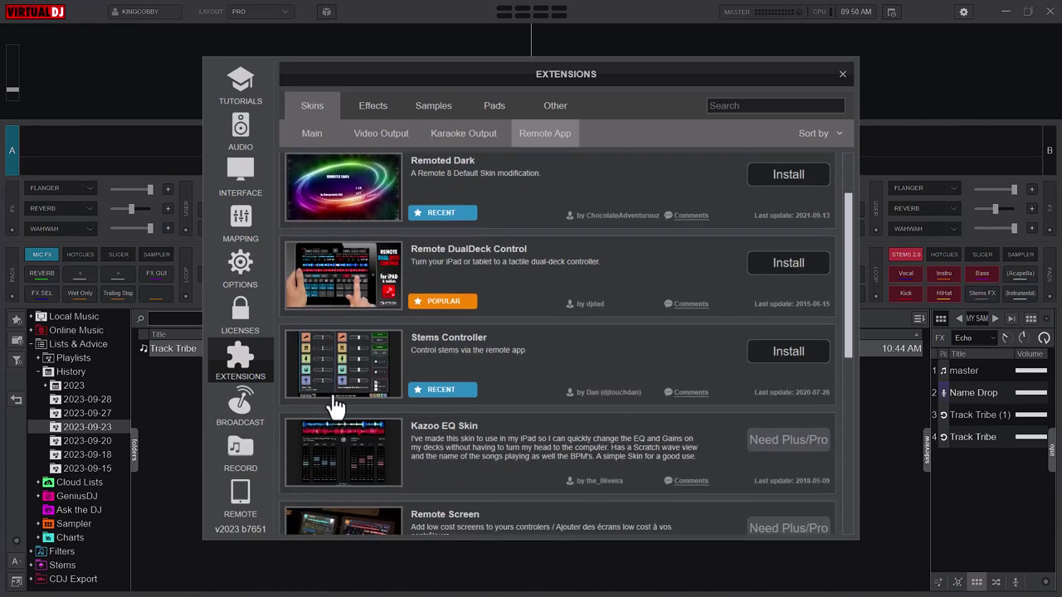
pyautogui.scroll(2, 354, 357)
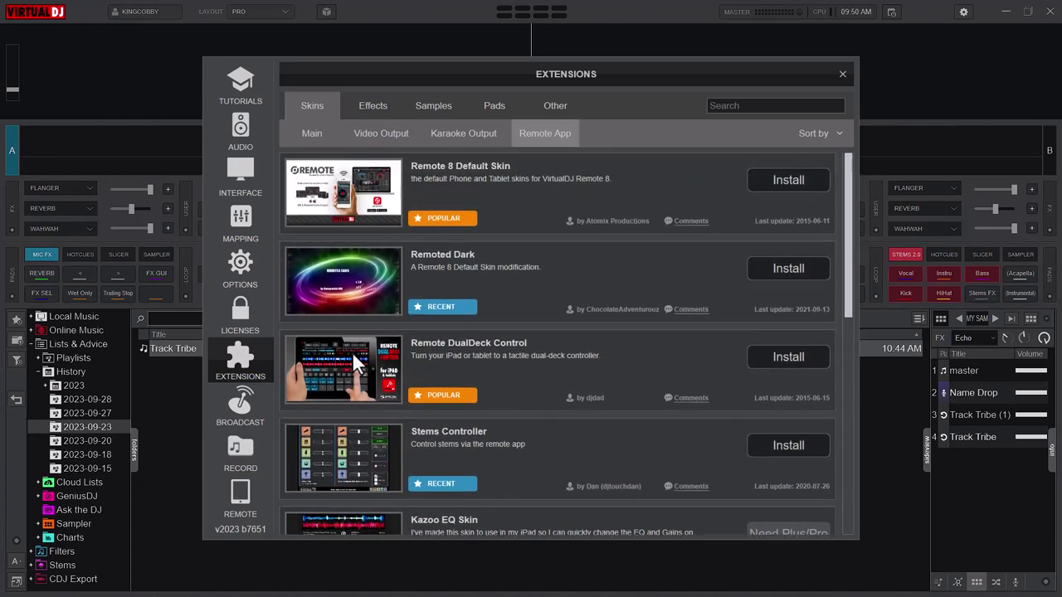
pyautogui.scroll(-3, 359, 373)
pyautogui.scroll(-4, 358, 365)
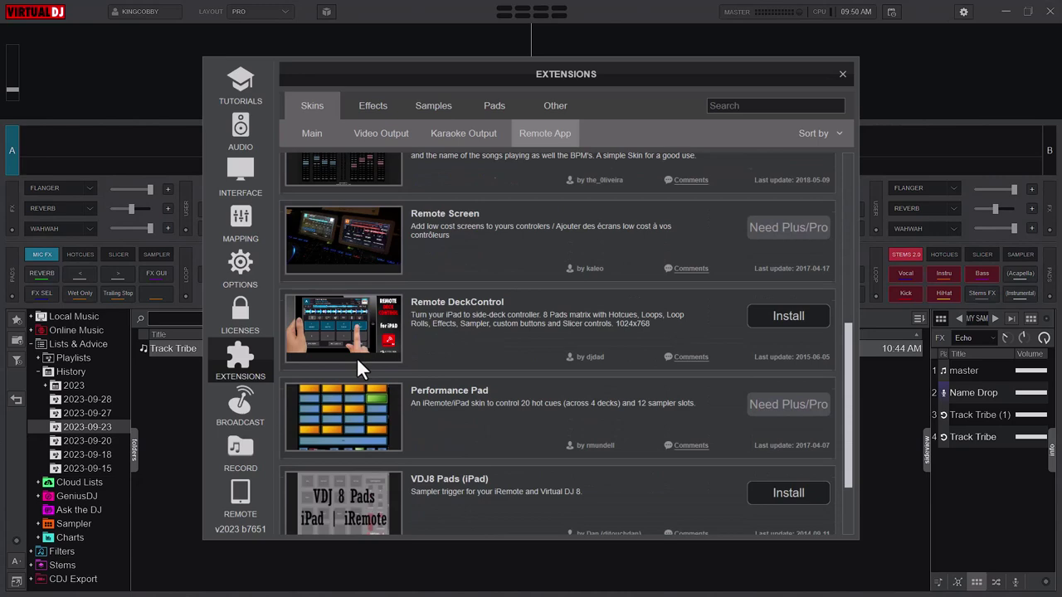
pyautogui.scroll(6, 374, 340)
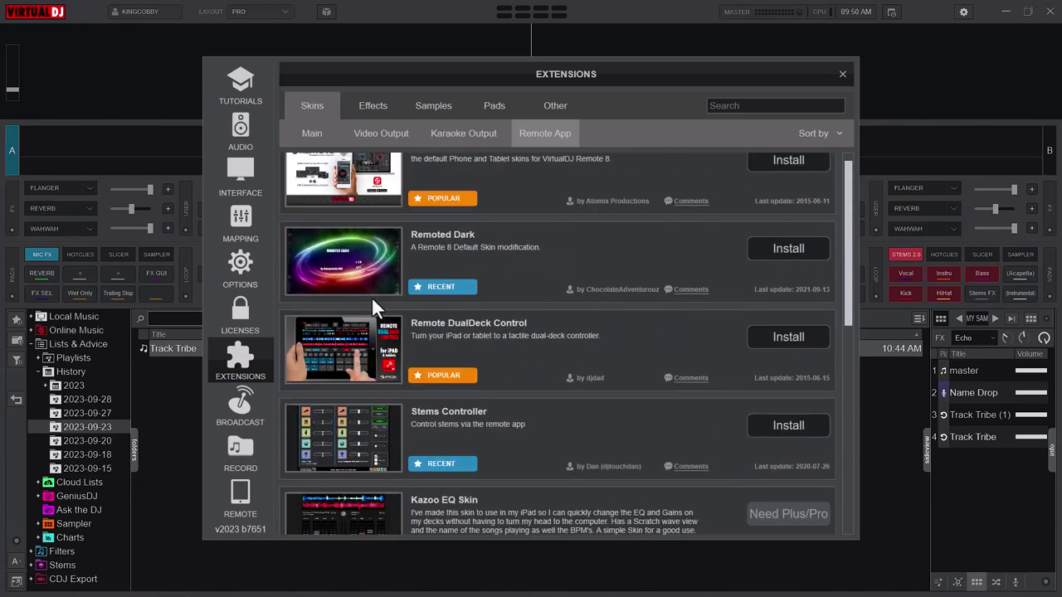
# - Return to the Main skins list and scroll through the available skins
pyautogui.click(315, 139)
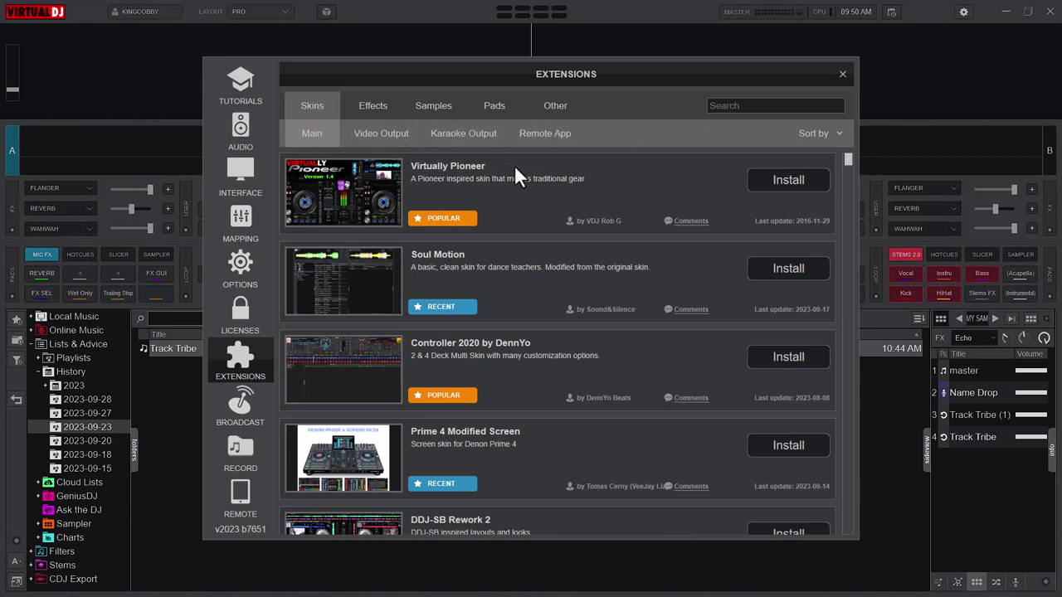
pyautogui.scroll(-4, 340, 295)
pyautogui.scroll(-2, 339, 299)
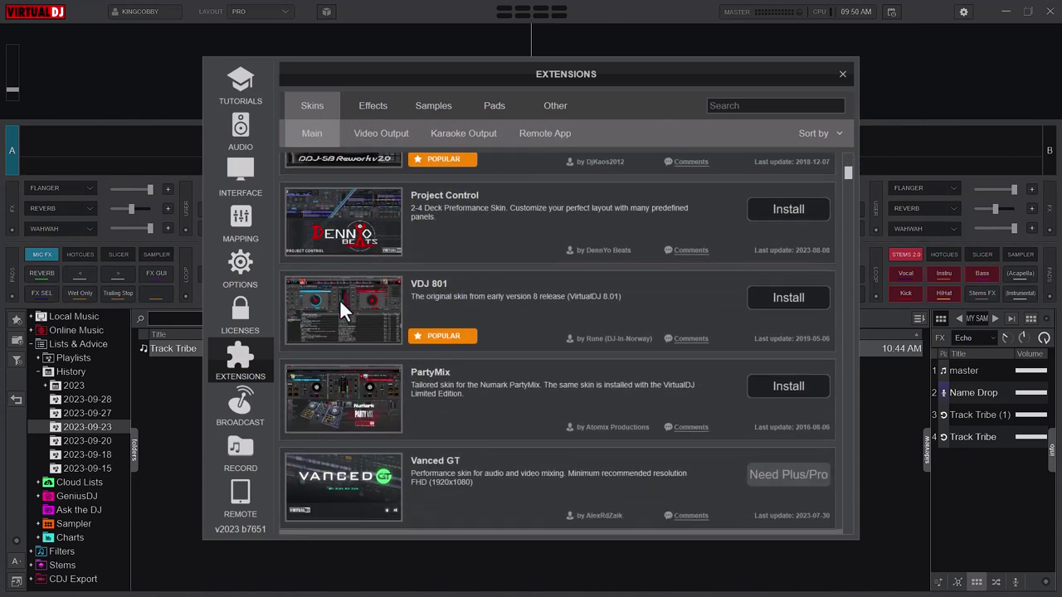
pyautogui.scroll(6, 390, 329)
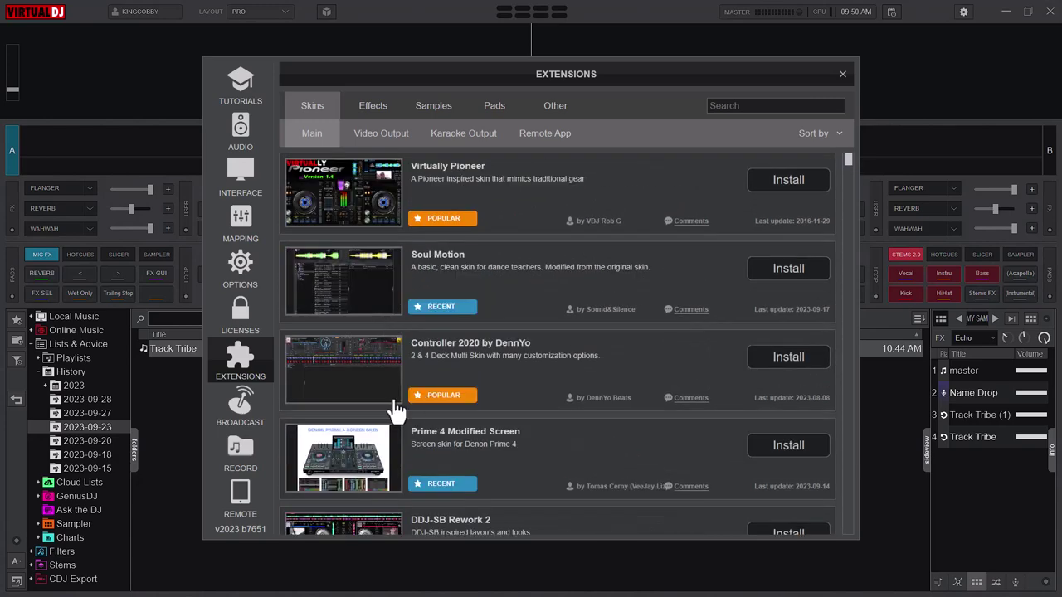
pyautogui.scroll(-1, 391, 403)
pyautogui.scroll(1, 386, 390)
# - Preview the Controller 2020 by DennYo skin screenshots, then close the preview
pyautogui.click(369, 370)
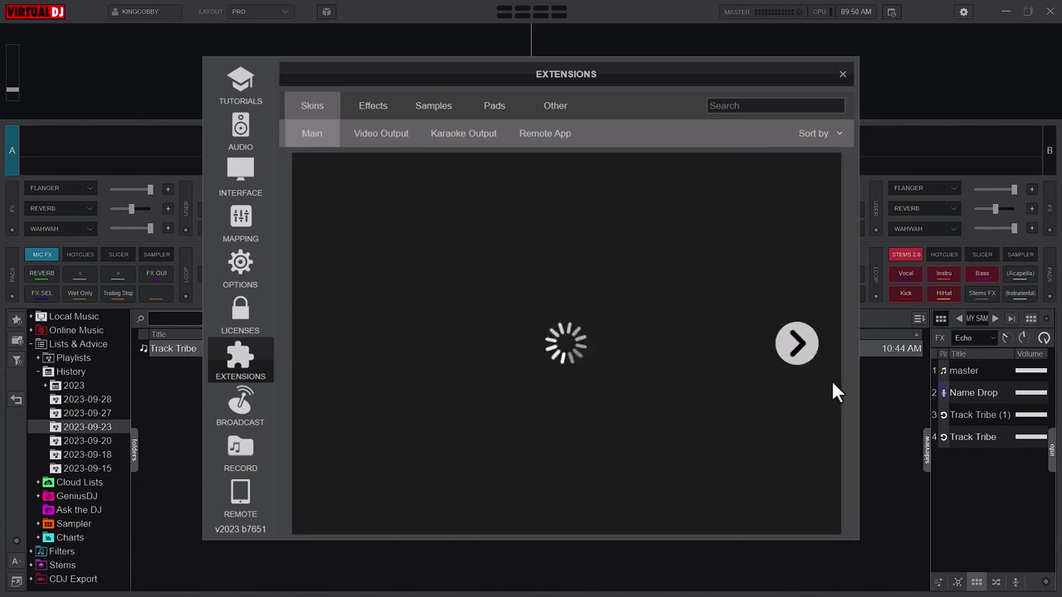
pyautogui.click(798, 347)
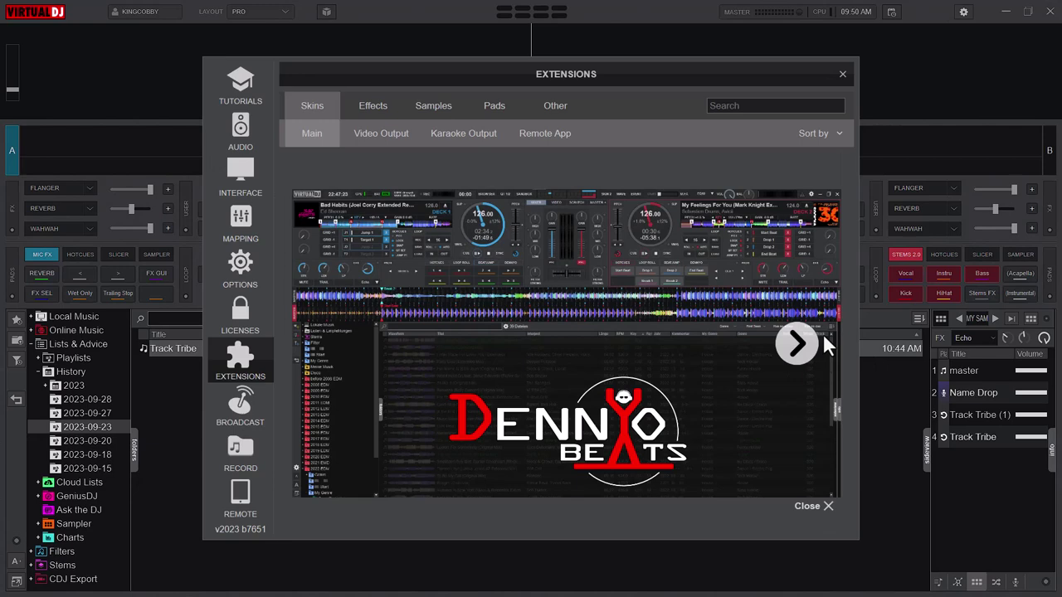
pyautogui.click(393, 178)
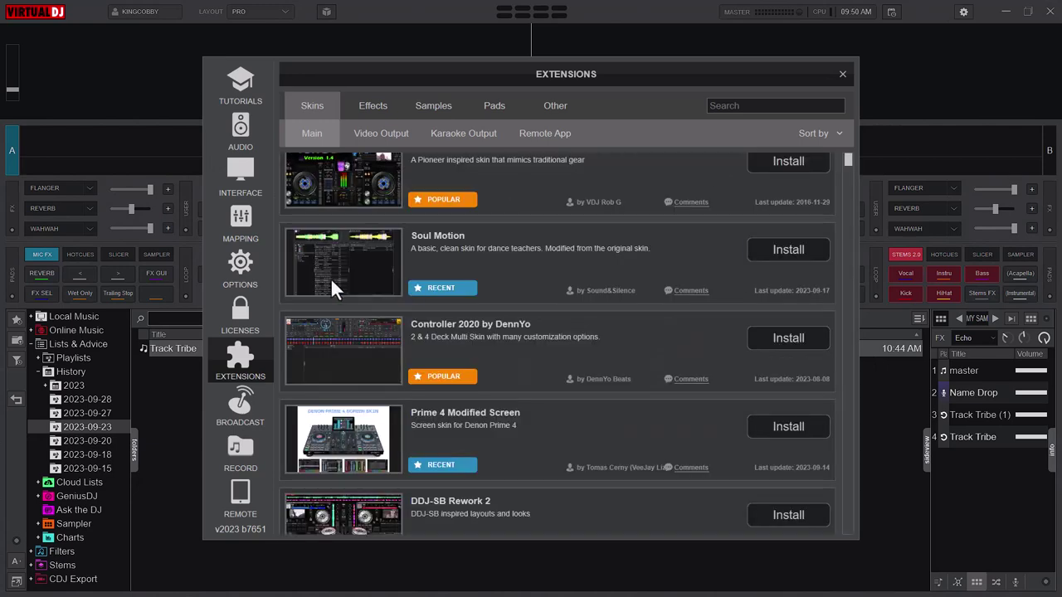
# - Install the Controller 2020 by DennYo skin and confirm the finished download
pyautogui.scroll(1, 346, 269)
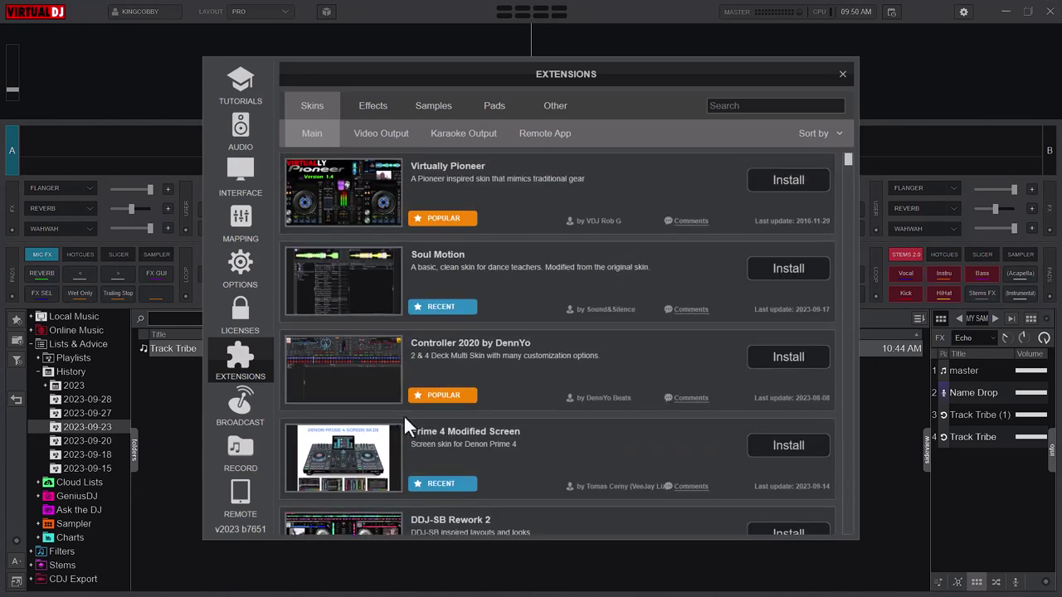
pyautogui.click(792, 362)
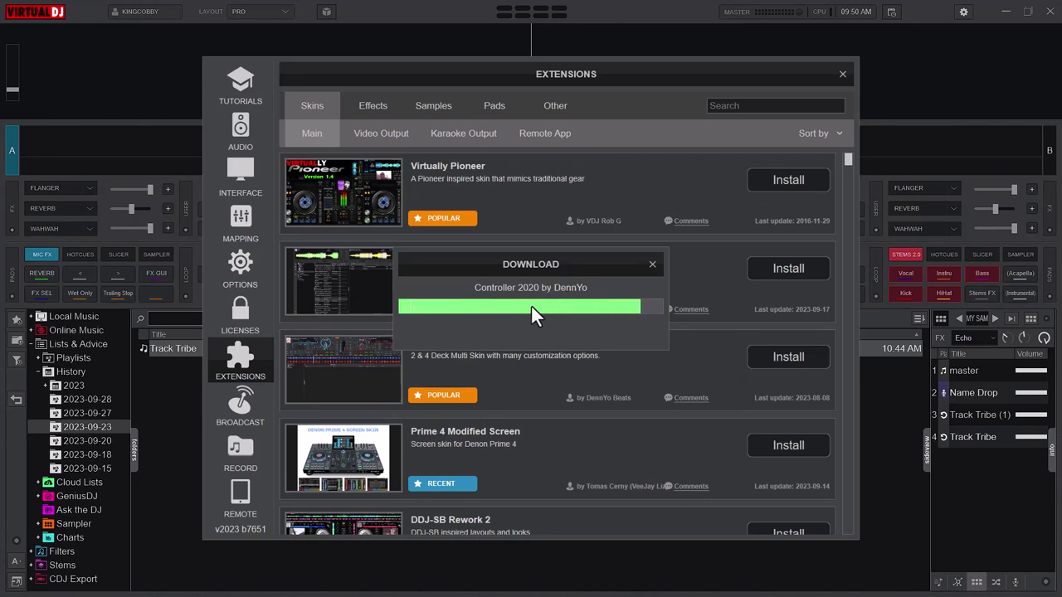
pyautogui.click(531, 335)
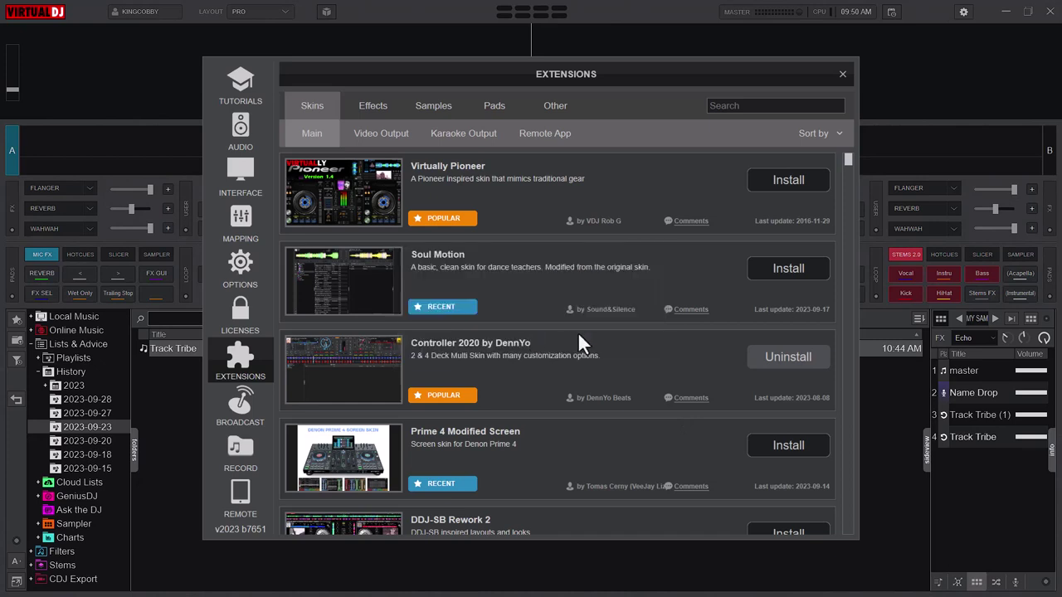
# - Apply the Controller 2020 by DennYo skin in Interface settings and view it
pyautogui.click(842, 76)
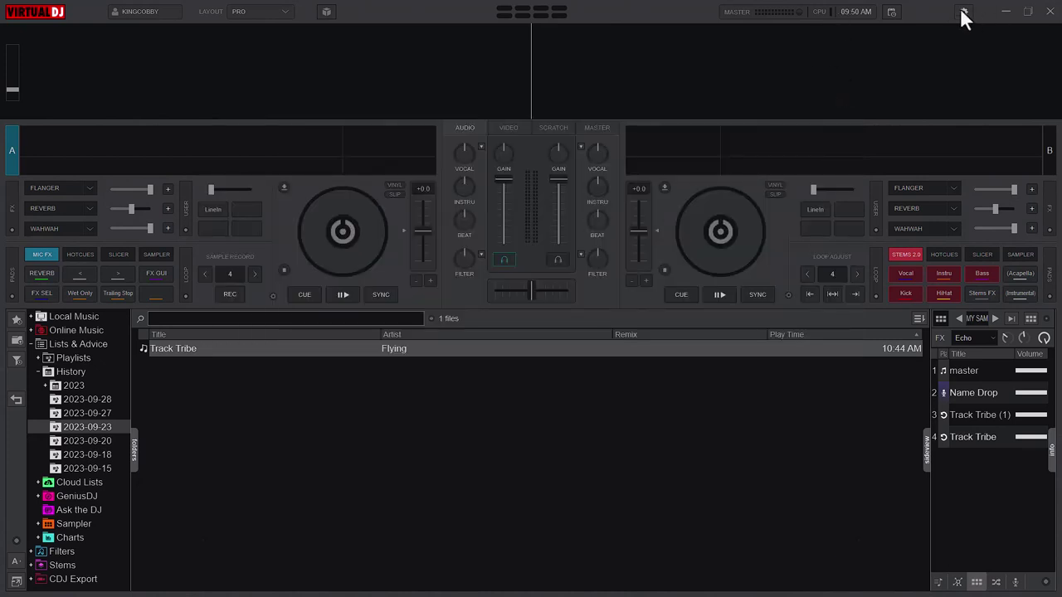
pyautogui.click(961, 11)
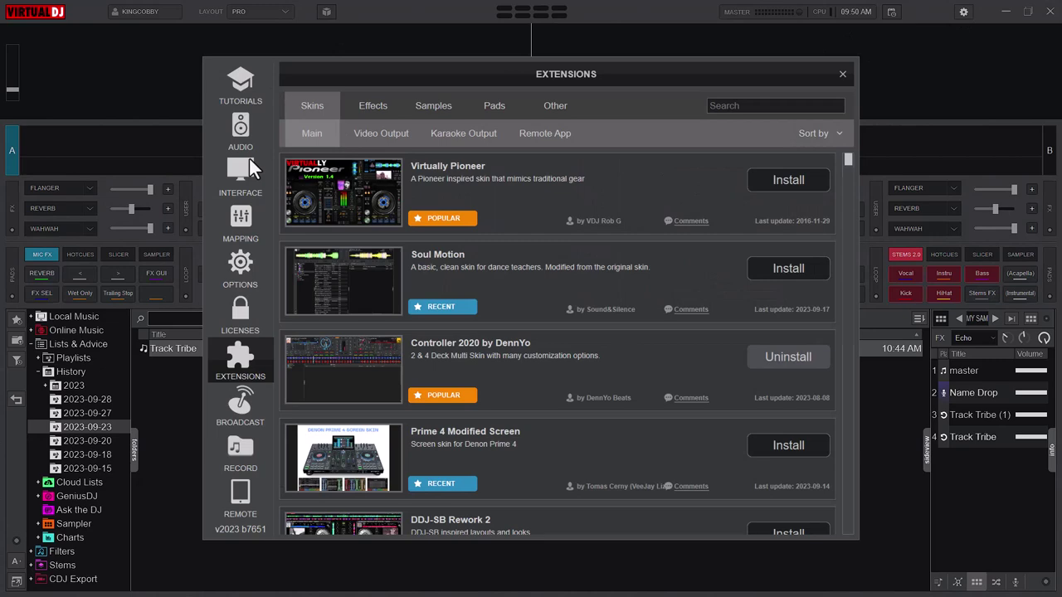
pyautogui.click(249, 158)
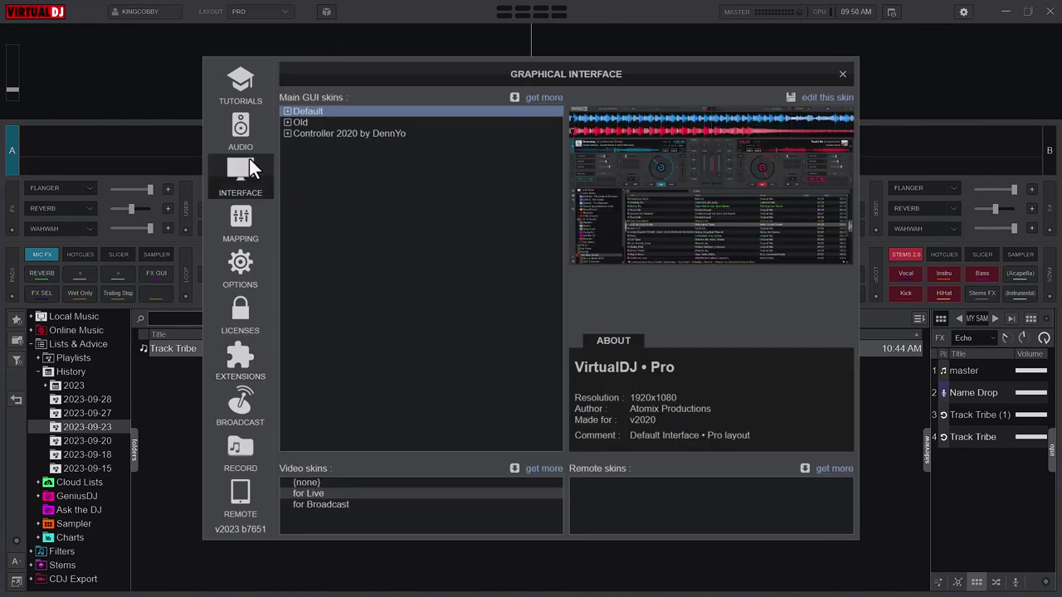
pyautogui.click(330, 136)
pyautogui.moveTo(427, 95); pyautogui.dragTo(382, 474)
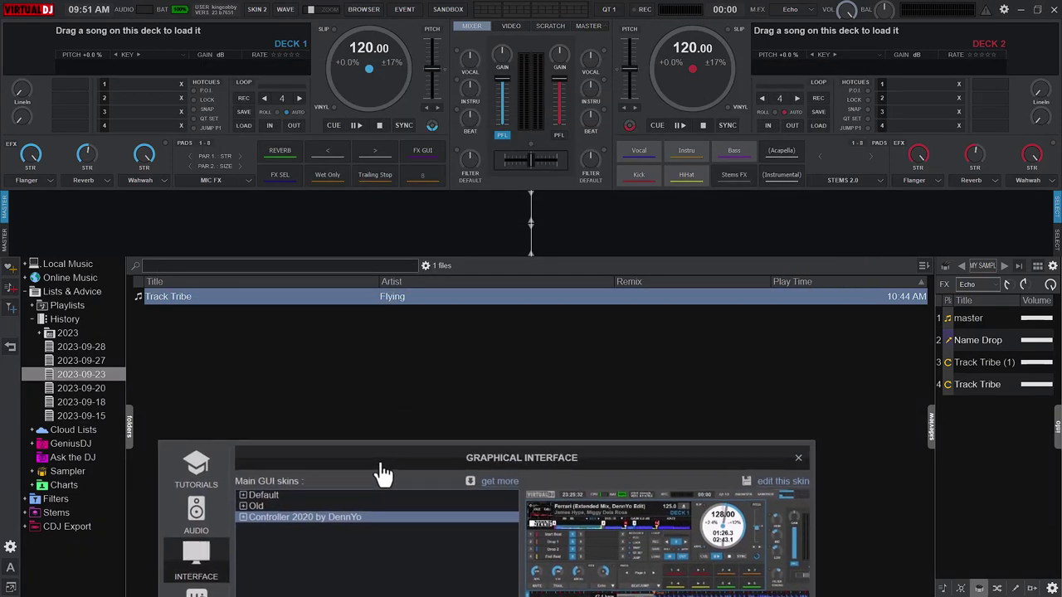
pyautogui.moveTo(382, 475); pyautogui.dragTo(379, 208)
# - Revert to the Default skin's Pro layout and close the Graphical Interface dialog
pyautogui.click(299, 230)
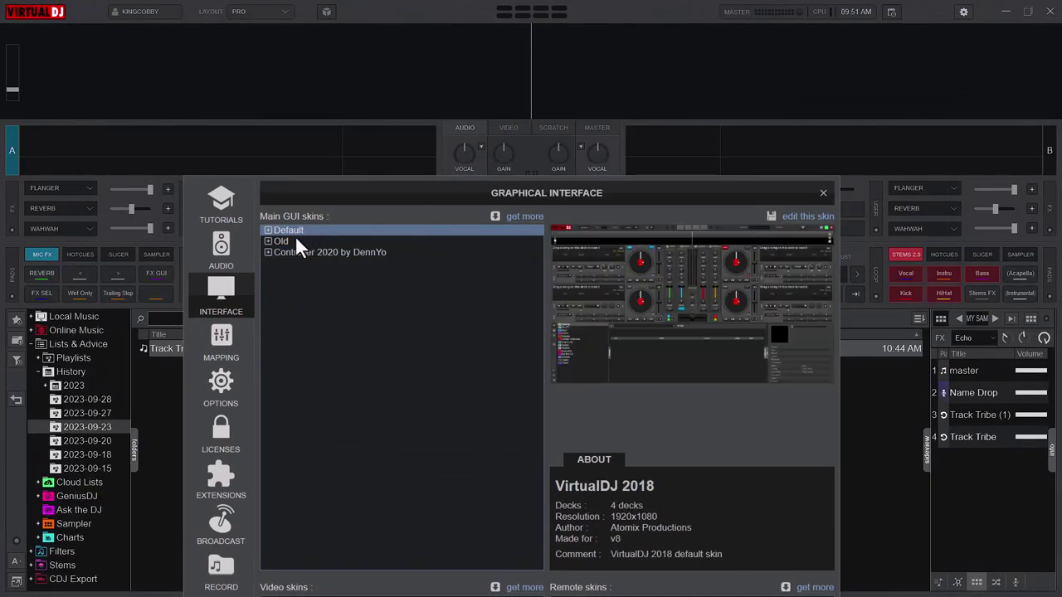
pyautogui.click(268, 230)
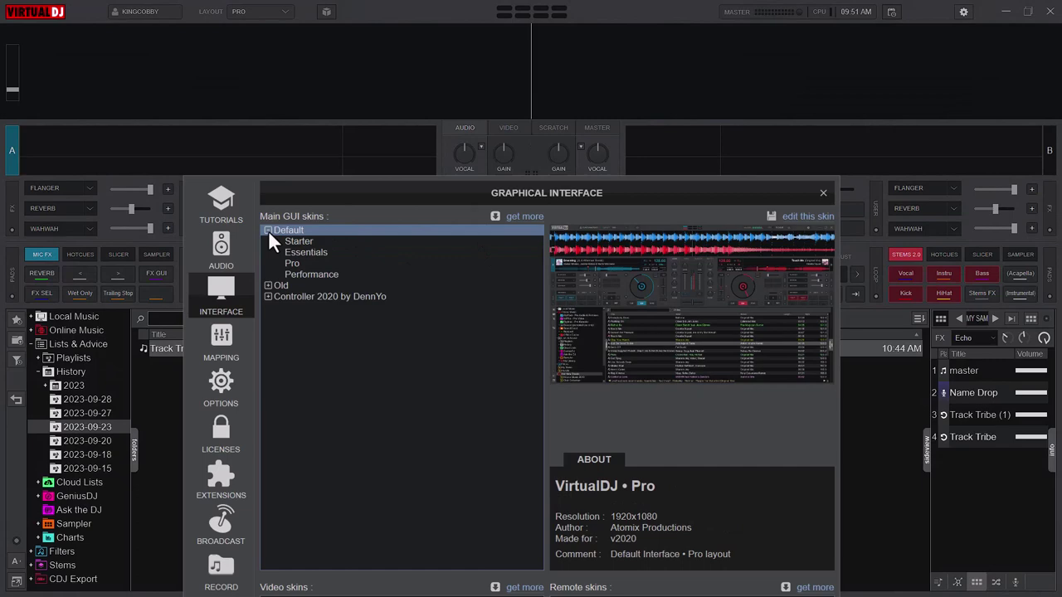
pyautogui.click(293, 262)
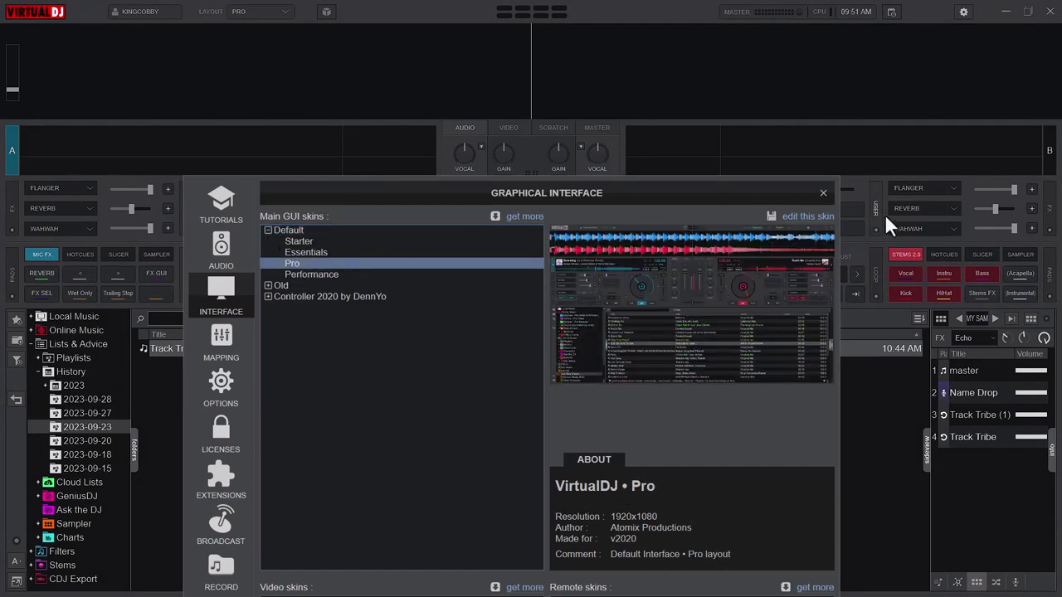
pyautogui.click(823, 193)
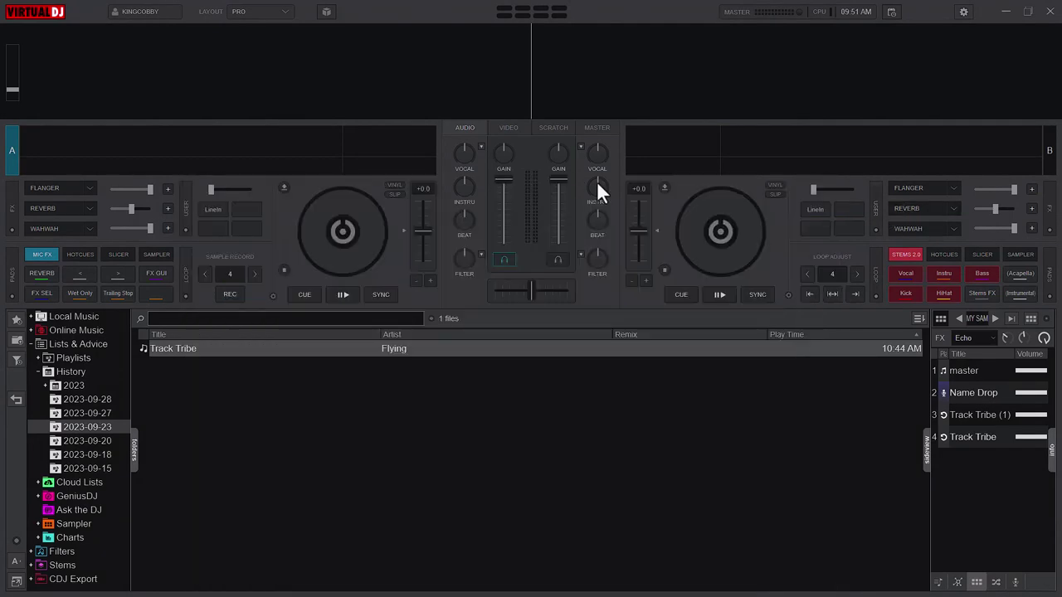
# - Go to Extensions > Effects and scroll the Audio Fx plugins like keyLoopDown and LoopCut
pyautogui.click(965, 13)
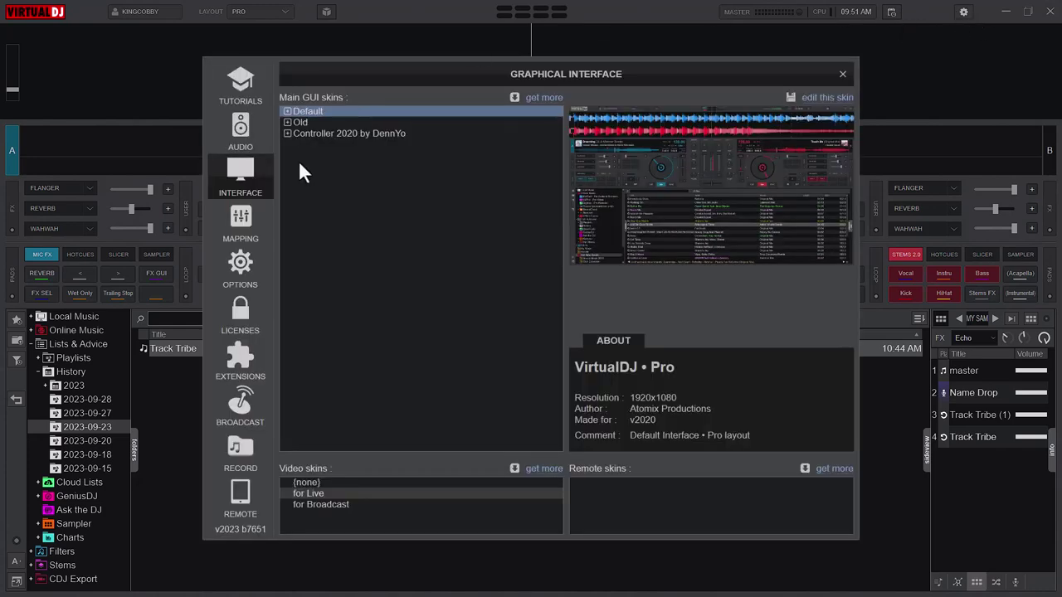
pyautogui.click(235, 363)
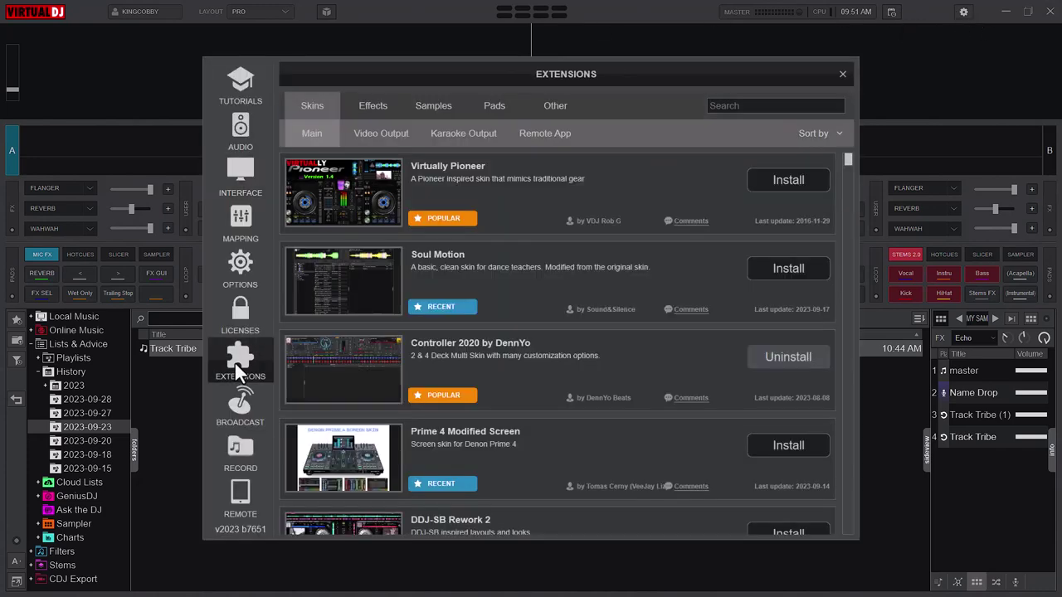
pyautogui.click(360, 108)
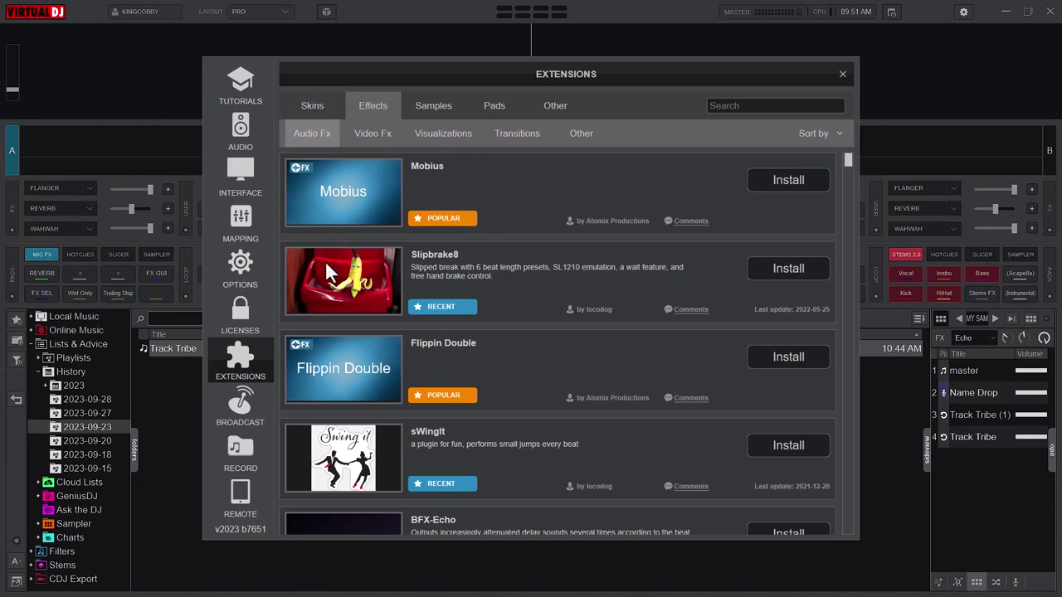
pyautogui.scroll(-3, 348, 269)
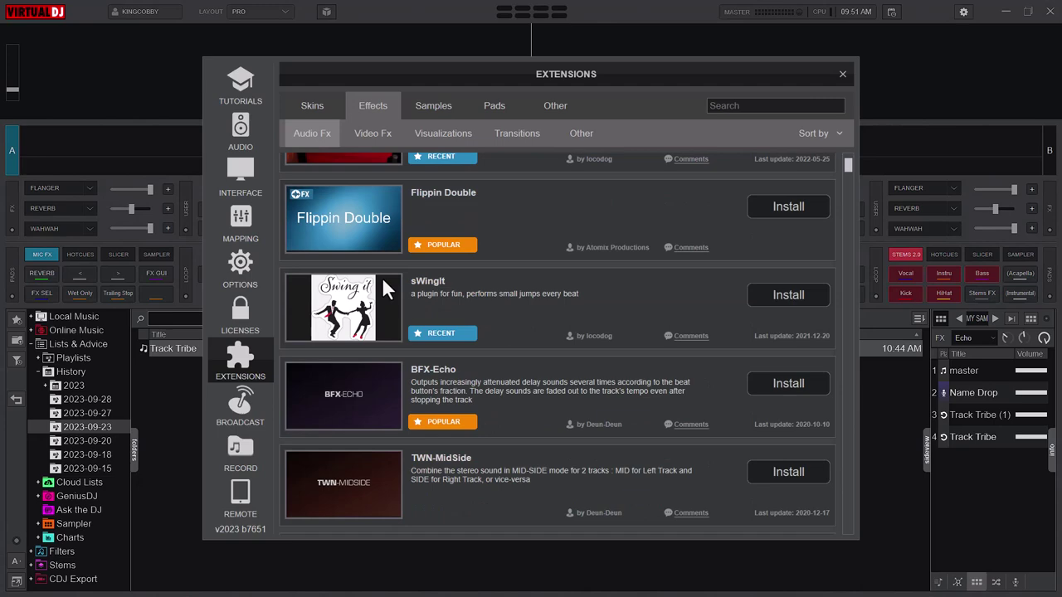
pyautogui.scroll(-3, 379, 276)
pyautogui.scroll(2, 347, 337)
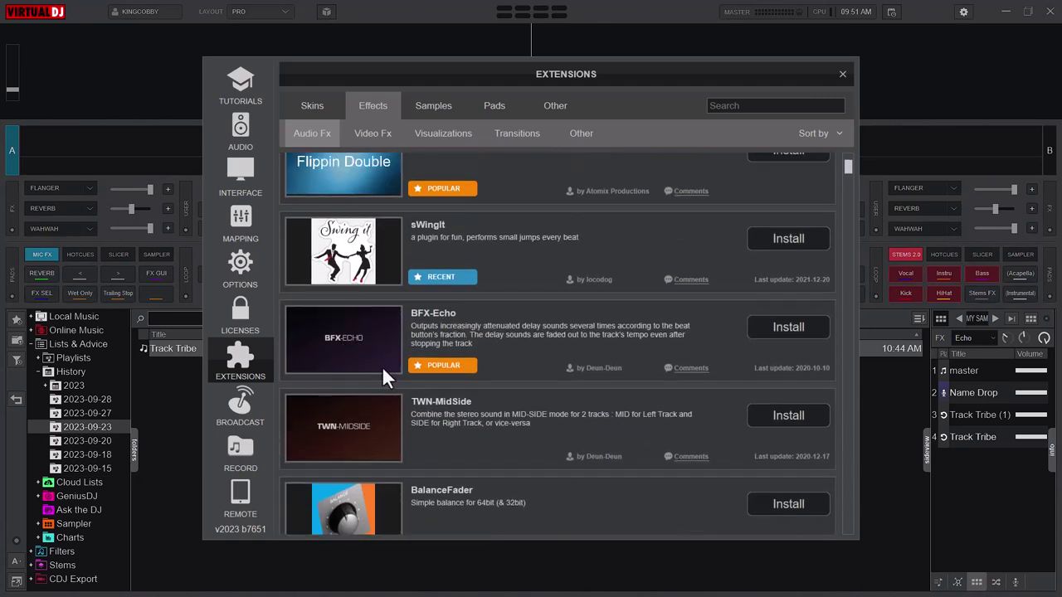
pyautogui.scroll(-8, 359, 365)
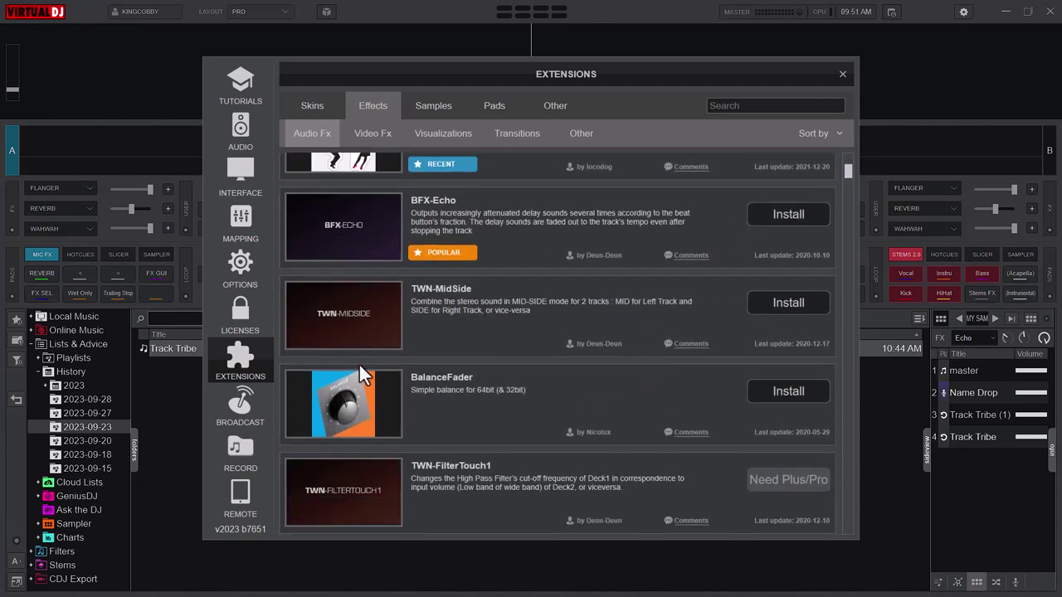
pyautogui.scroll(-7, 357, 308)
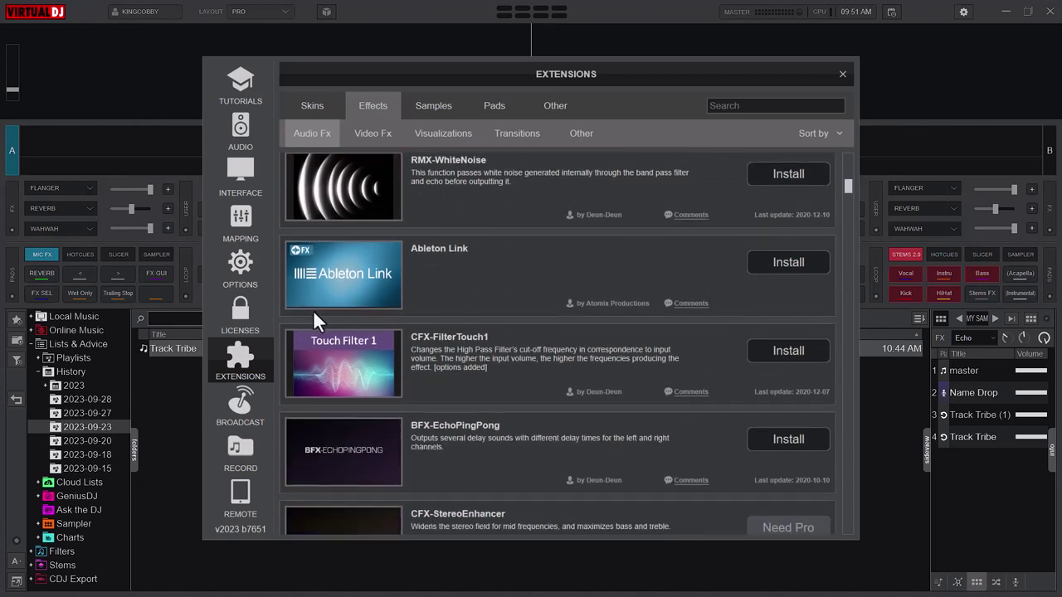
pyautogui.scroll(-6, 365, 332)
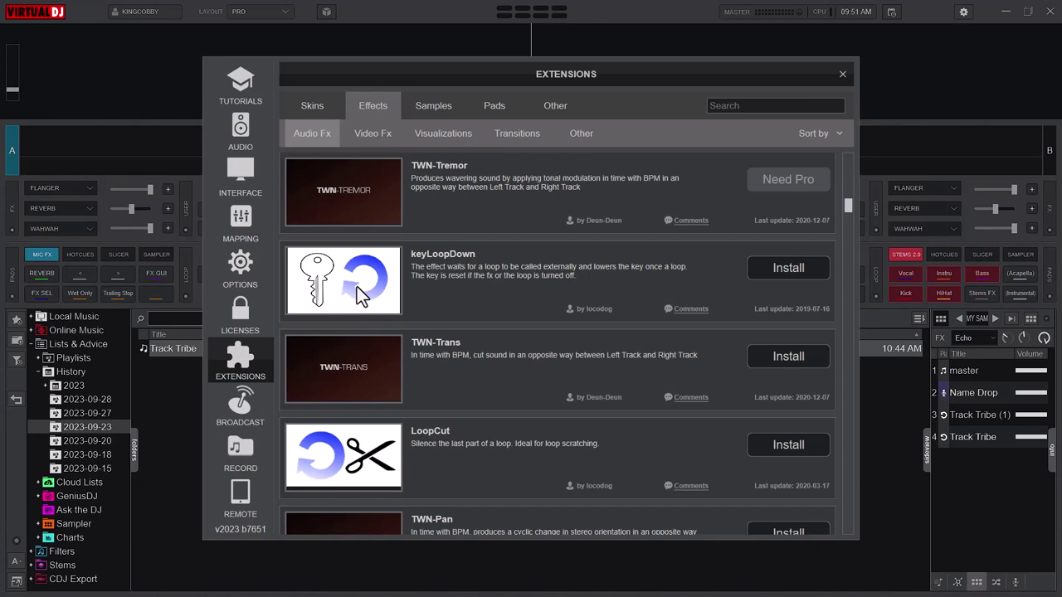
pyautogui.scroll(-6, 434, 423)
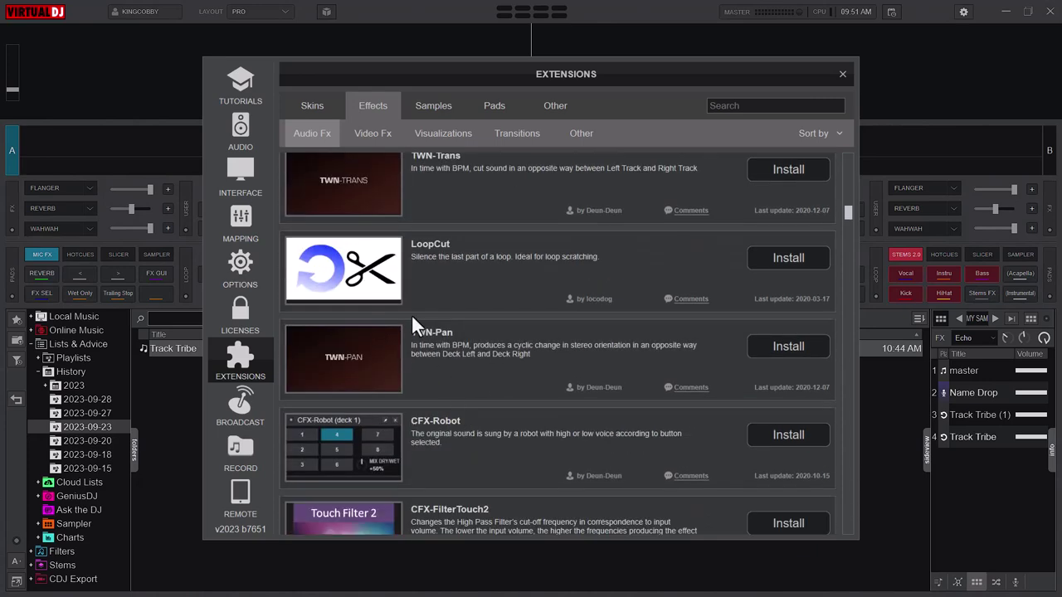
pyautogui.scroll(-6, 407, 310)
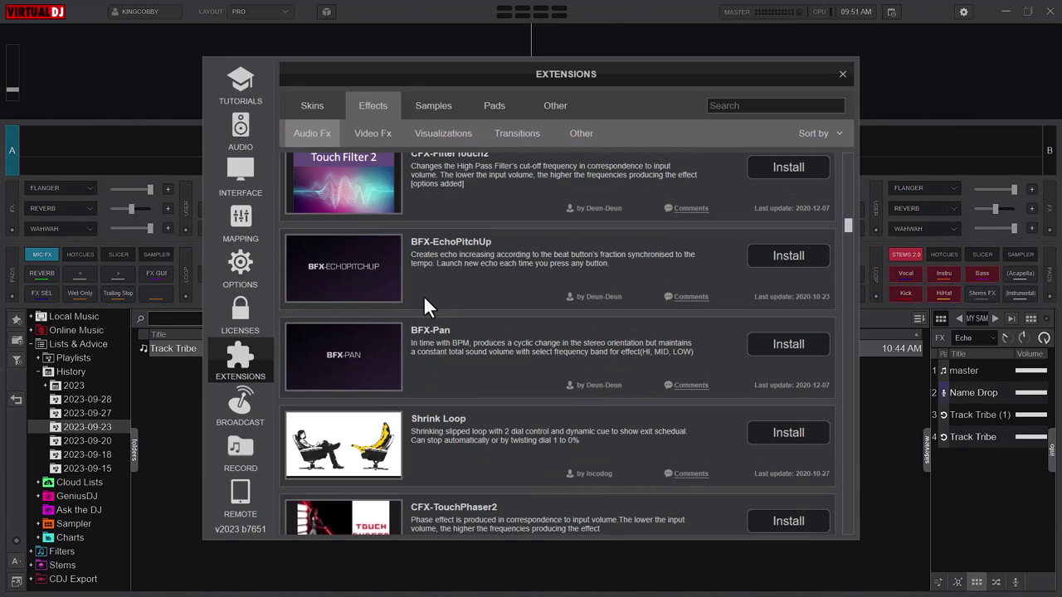
pyautogui.scroll(3, 423, 296)
pyautogui.scroll(7, 425, 293)
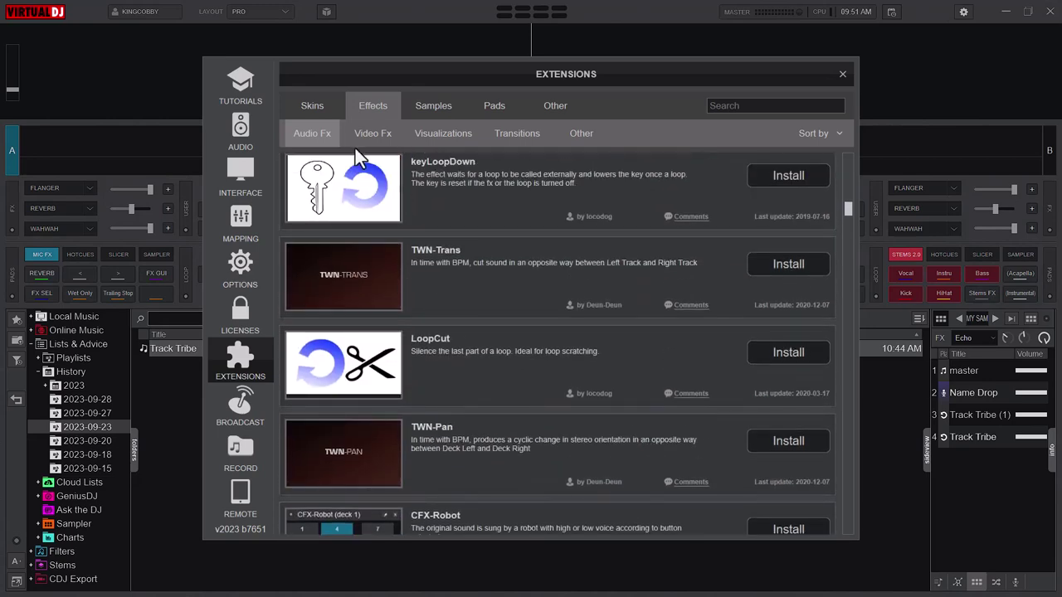
# - Browse the Video effects extensions list
pyautogui.click(357, 144)
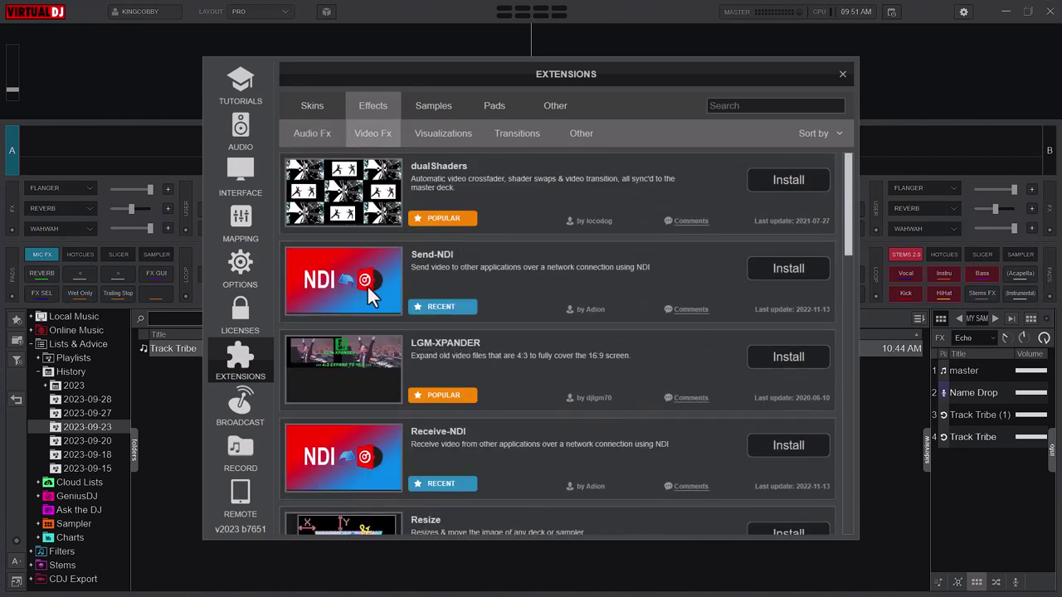
pyautogui.scroll(-4, 369, 307)
pyautogui.scroll(-2, 383, 372)
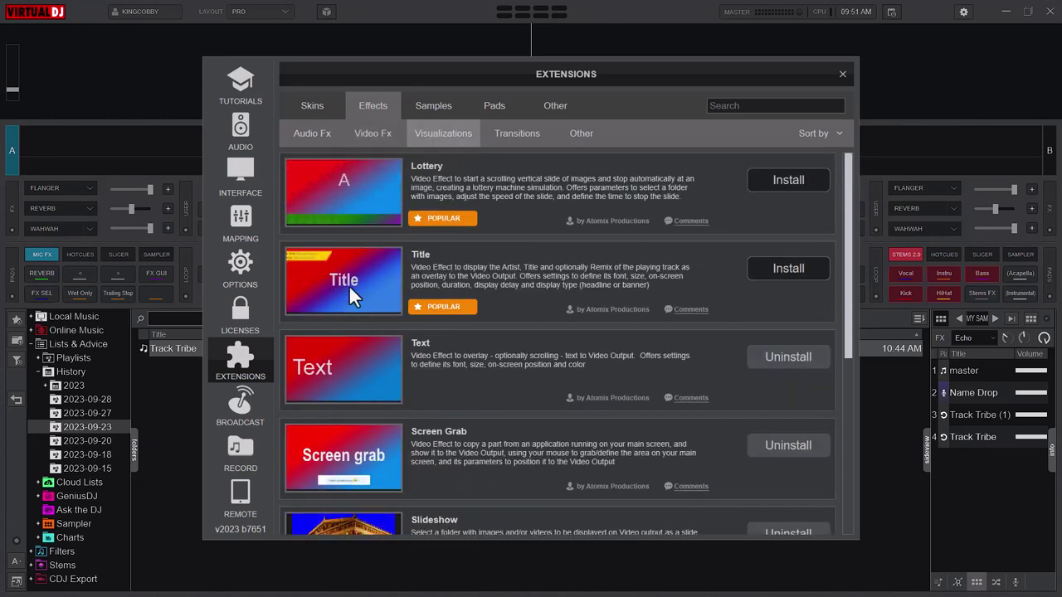
pyautogui.scroll(-5, 349, 284)
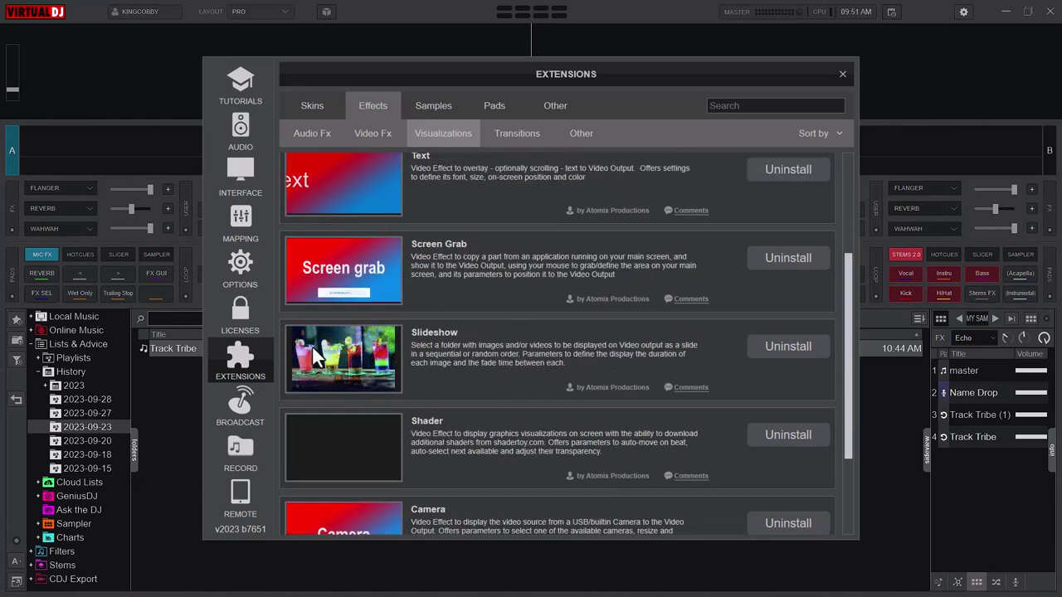
pyautogui.scroll(-1, 352, 378)
pyautogui.scroll(-3, 346, 314)
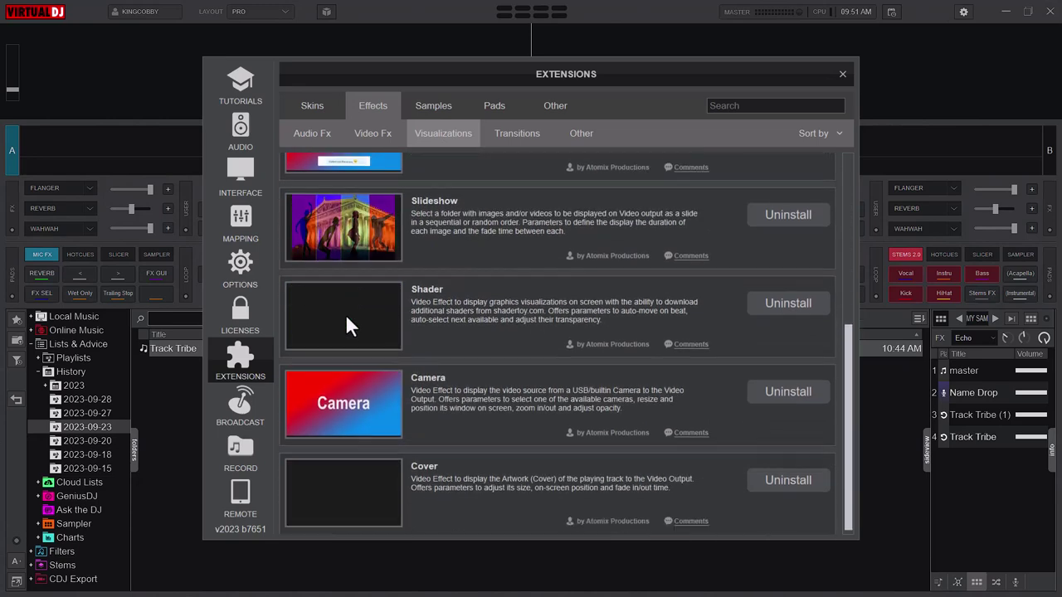
# - Browse the Transitions list and the Other effects like virtualFX, DMXArtNetNtx, sticky and openPage
pyautogui.click(526, 134)
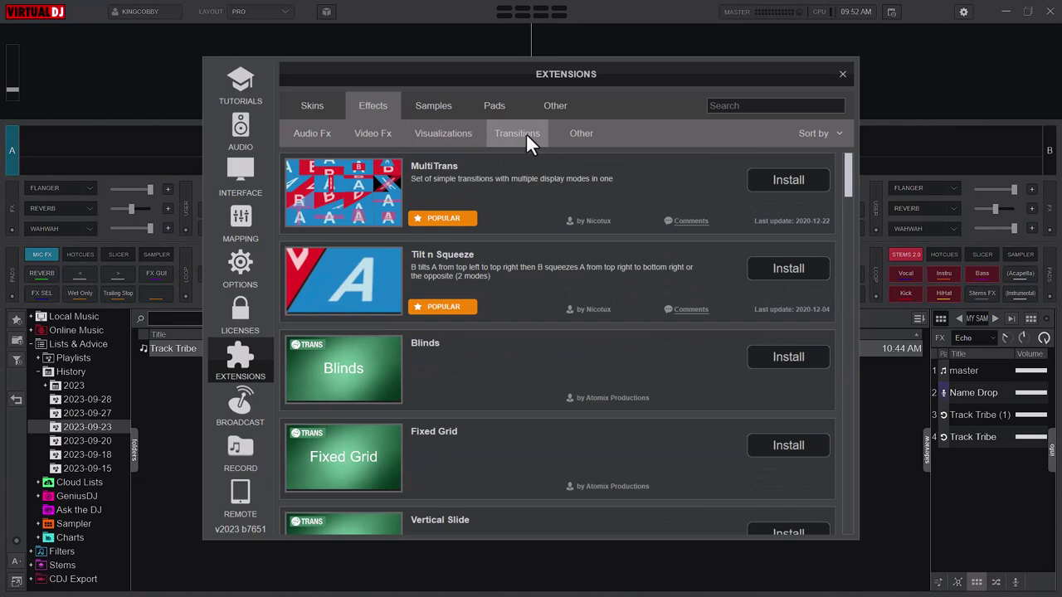
pyautogui.scroll(-4, 338, 367)
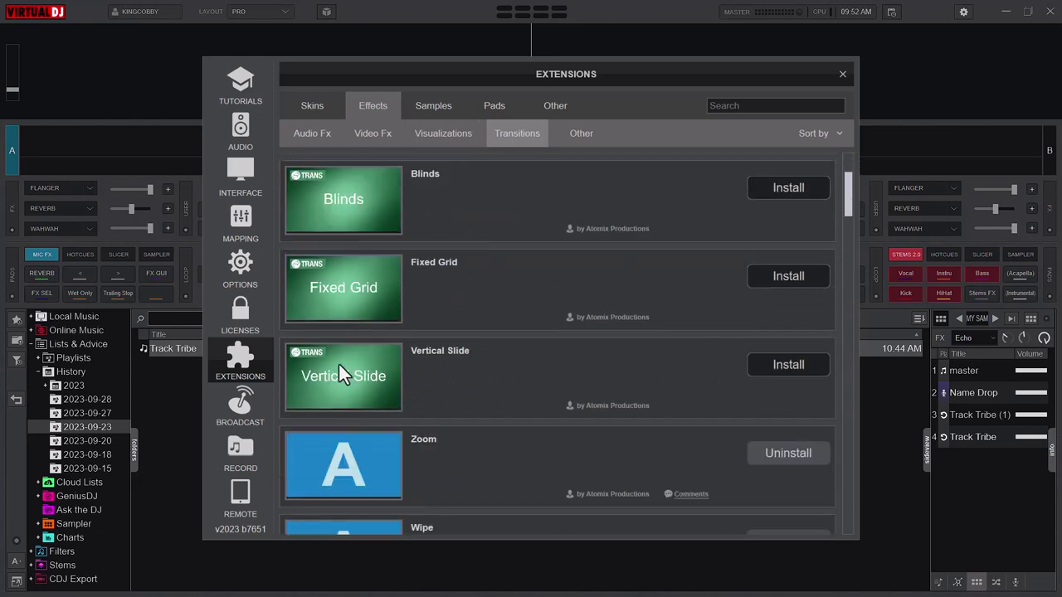
pyautogui.click(572, 144)
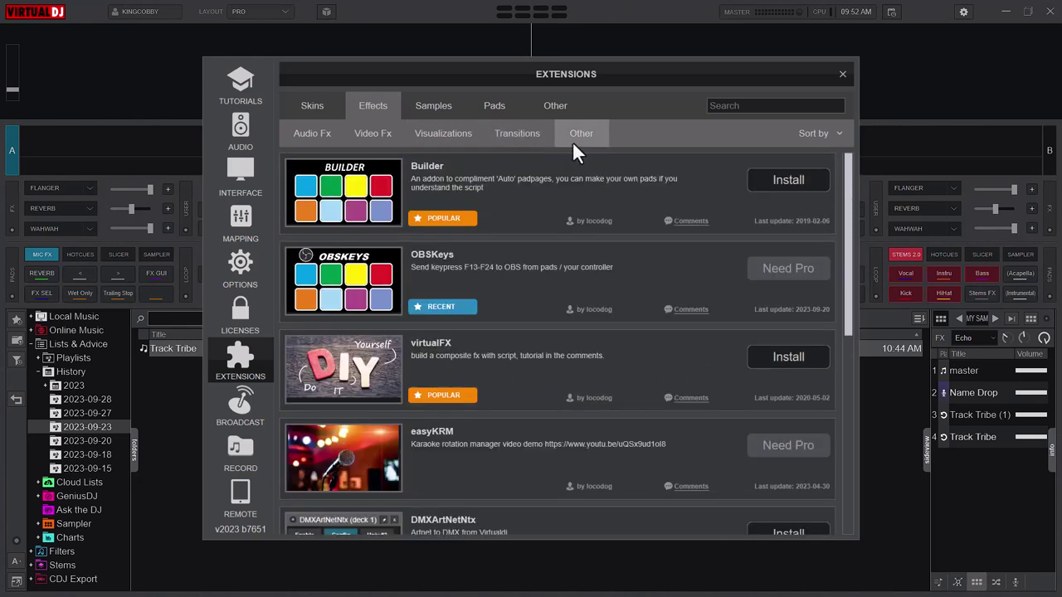
pyautogui.scroll(-4, 349, 298)
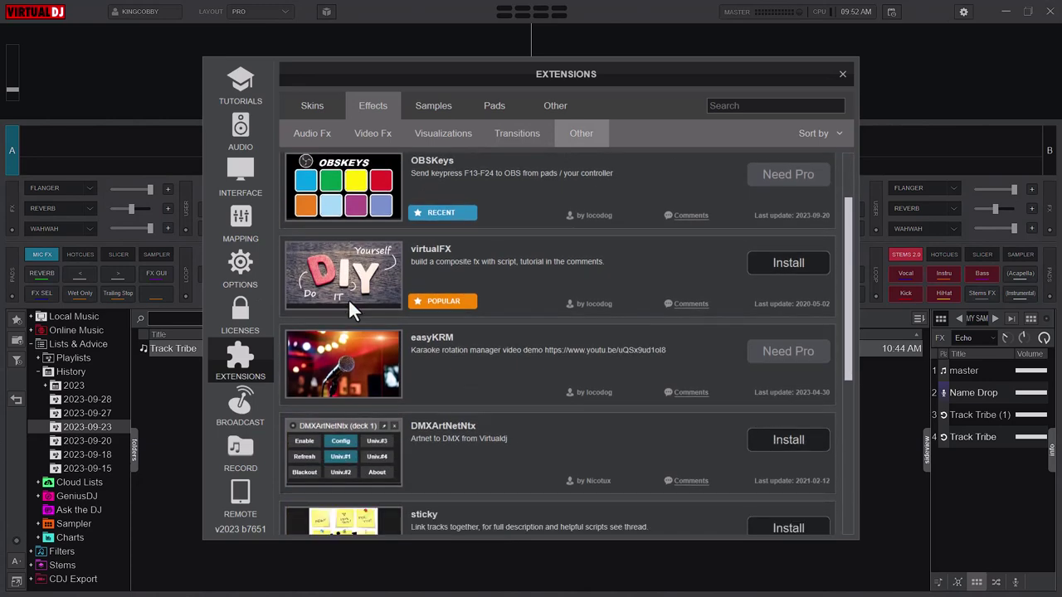
pyautogui.scroll(-3, 354, 324)
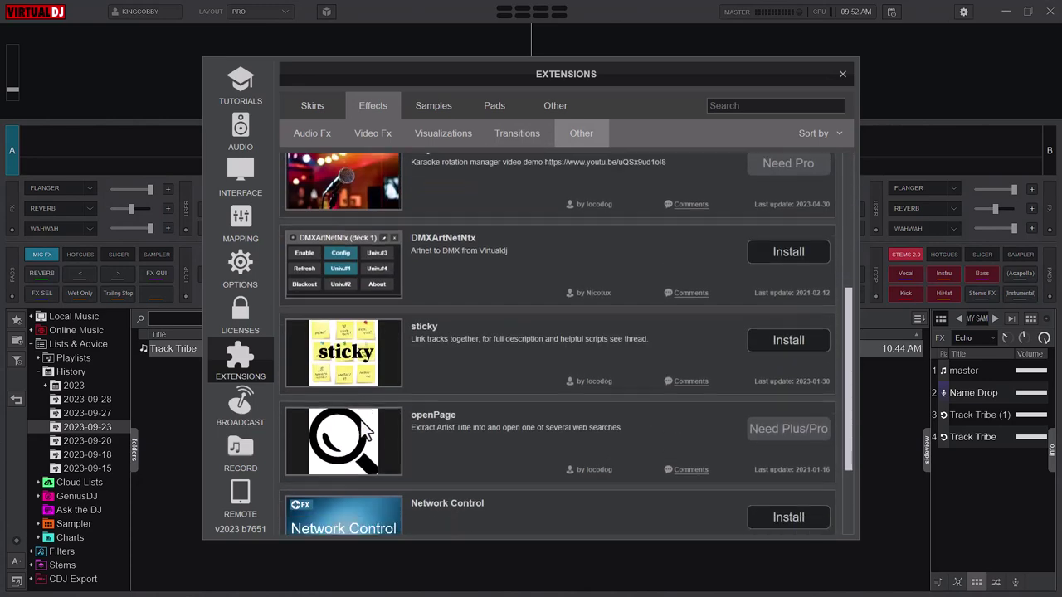
# - Open the Samples catalogue and scroll Audio Effects packs like Beat Loops 03 and Vox Voices
pyautogui.click(418, 100)
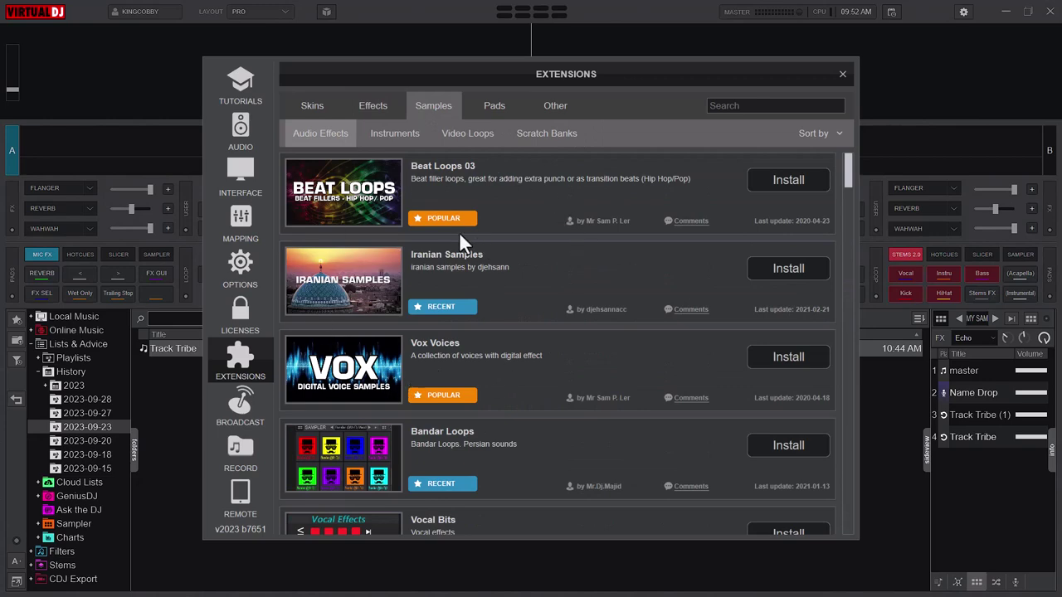
pyautogui.scroll(-1, 371, 262)
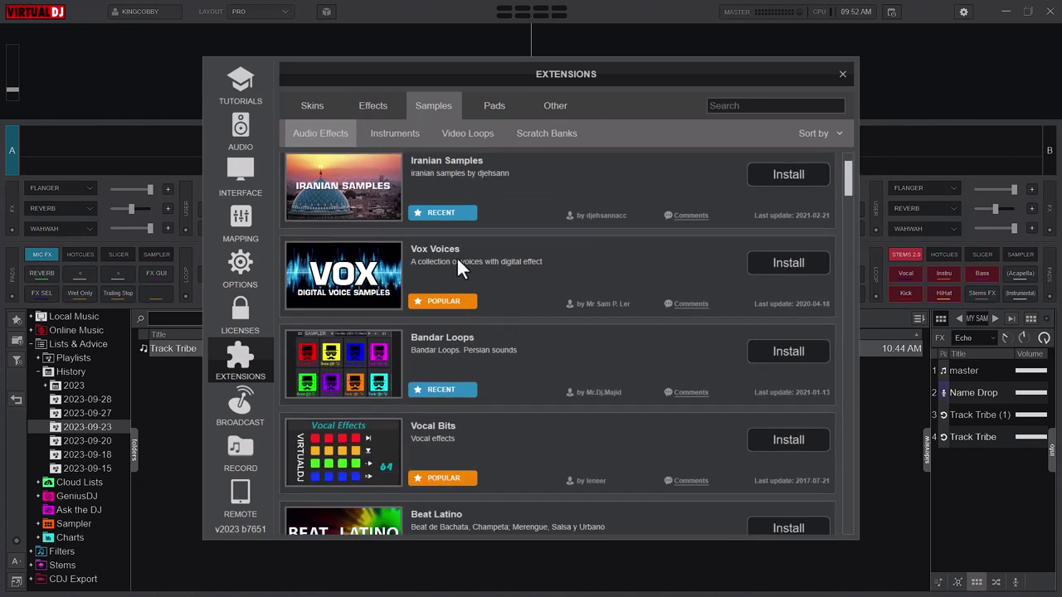
pyautogui.scroll(-3, 362, 373)
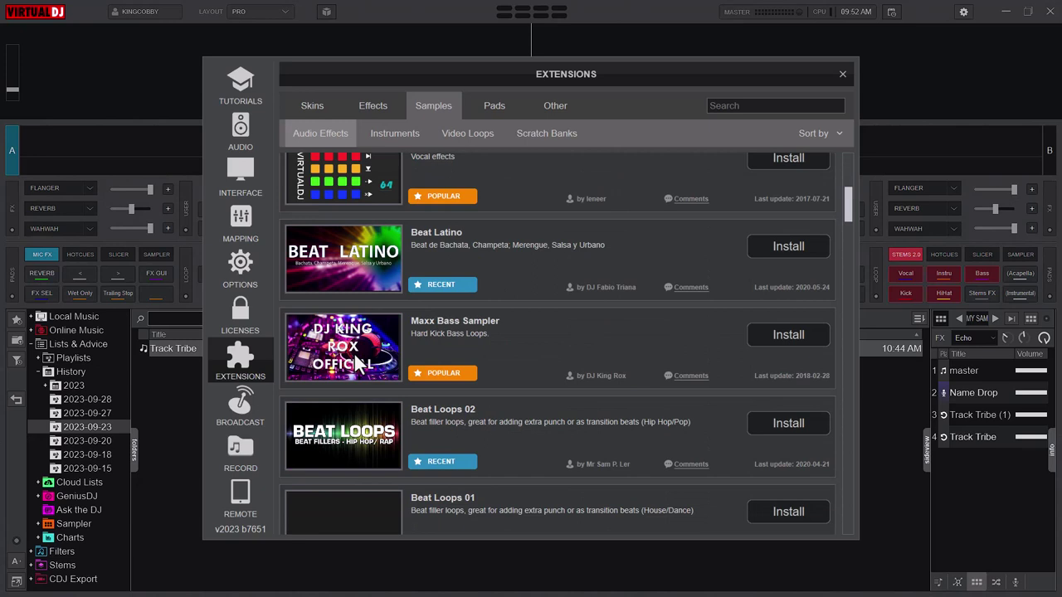
pyautogui.scroll(-1, 358, 365)
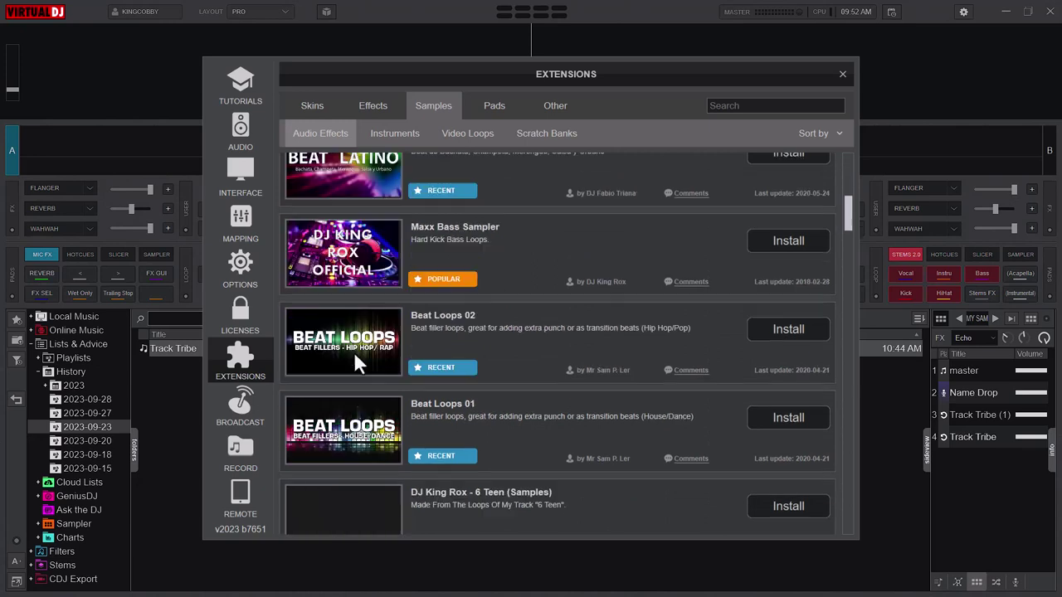
# - Browse Instruments, Video Loops, then Scratch Banks packs like Quartz Kutz and Diamond Kutz
pyautogui.click(386, 136)
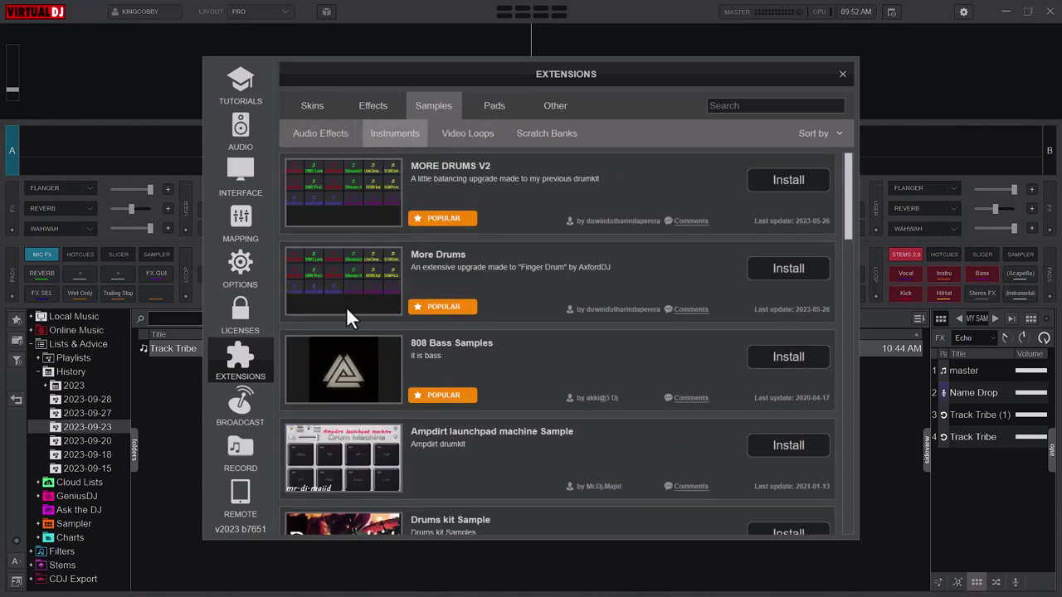
pyautogui.click(455, 133)
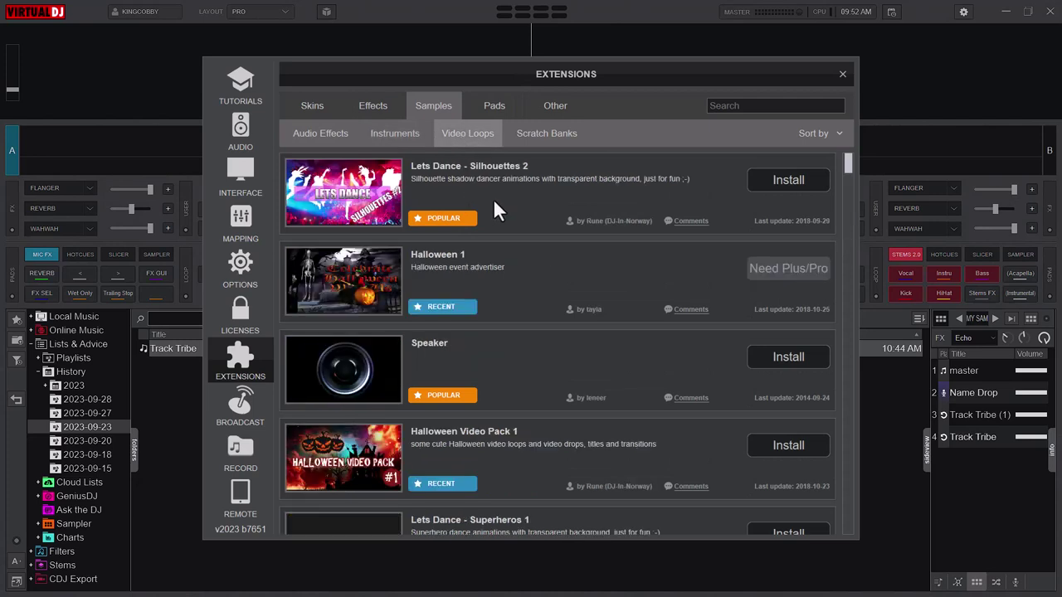
pyautogui.click(541, 137)
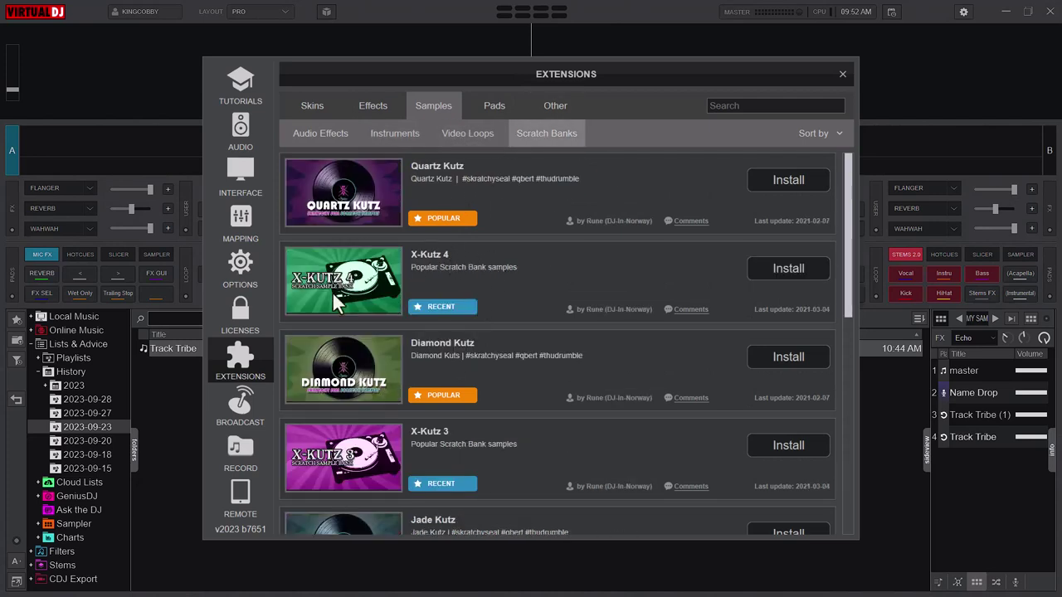
pyautogui.scroll(-1, 694, 196)
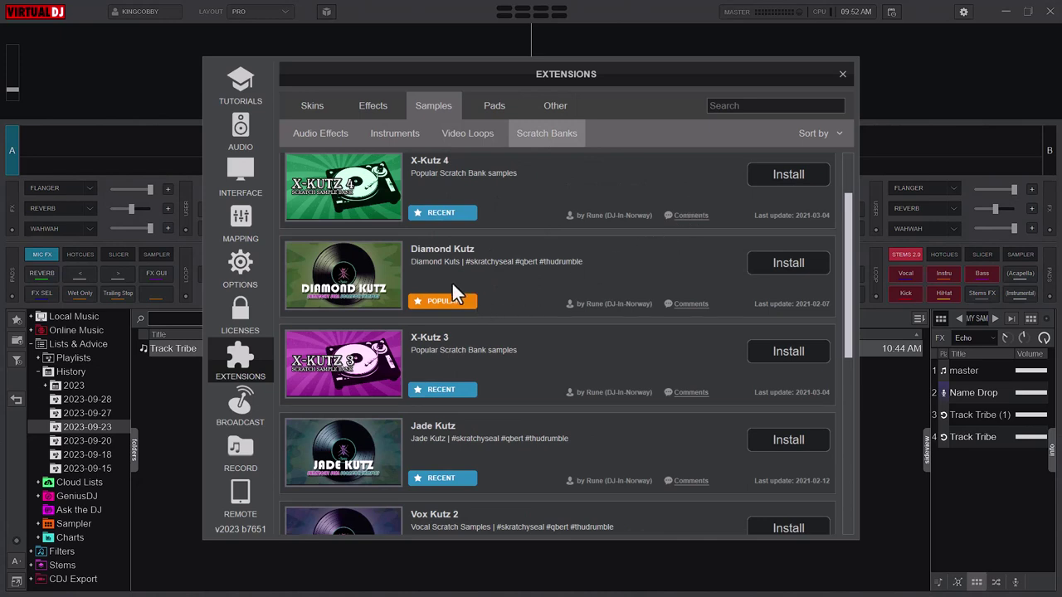
pyautogui.scroll(-4, 345, 348)
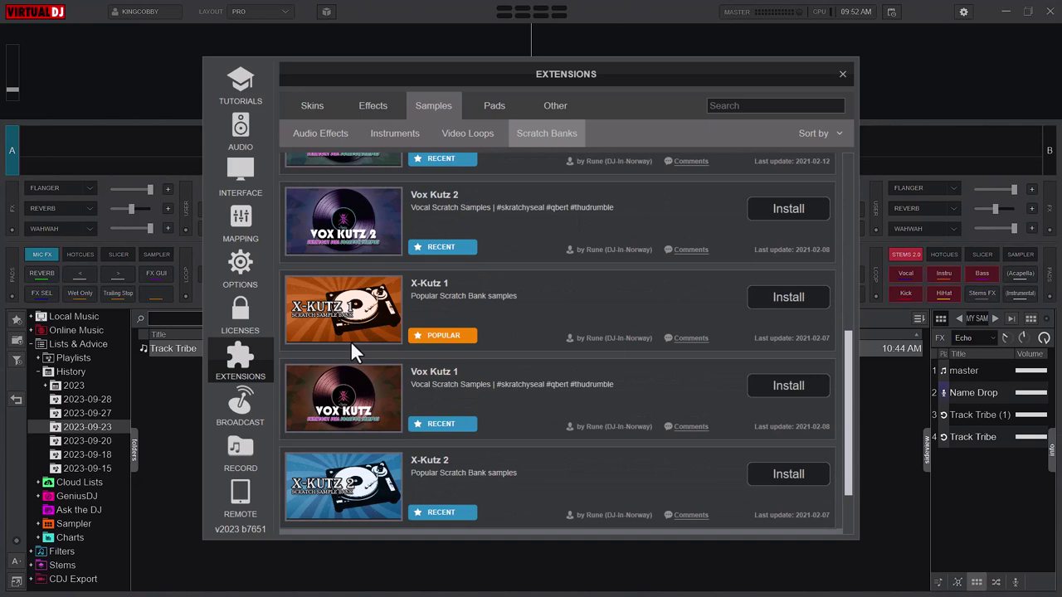
pyautogui.scroll(-1, 351, 350)
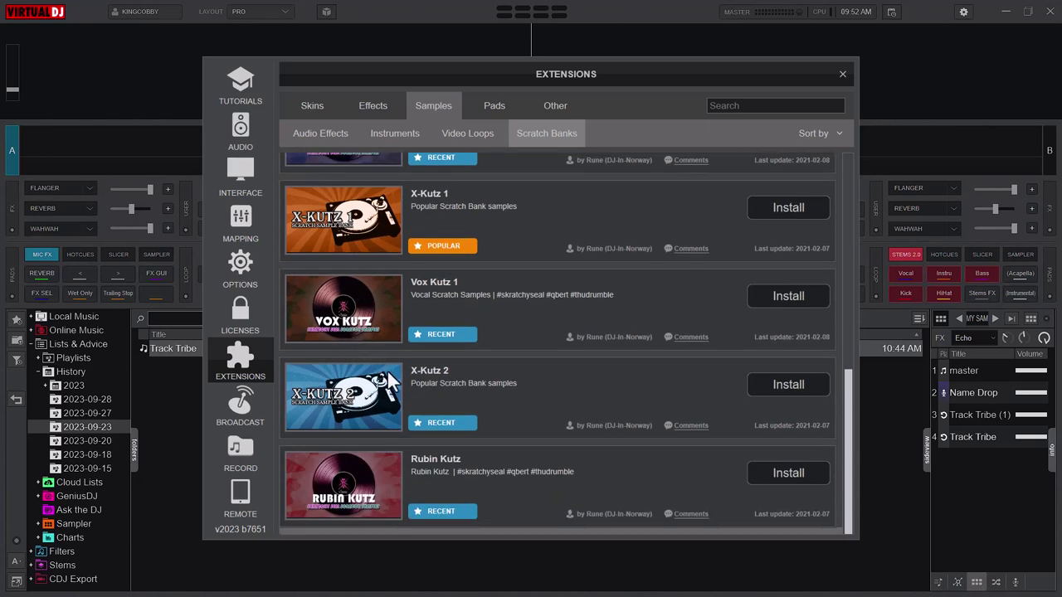
pyautogui.scroll(6, 384, 366)
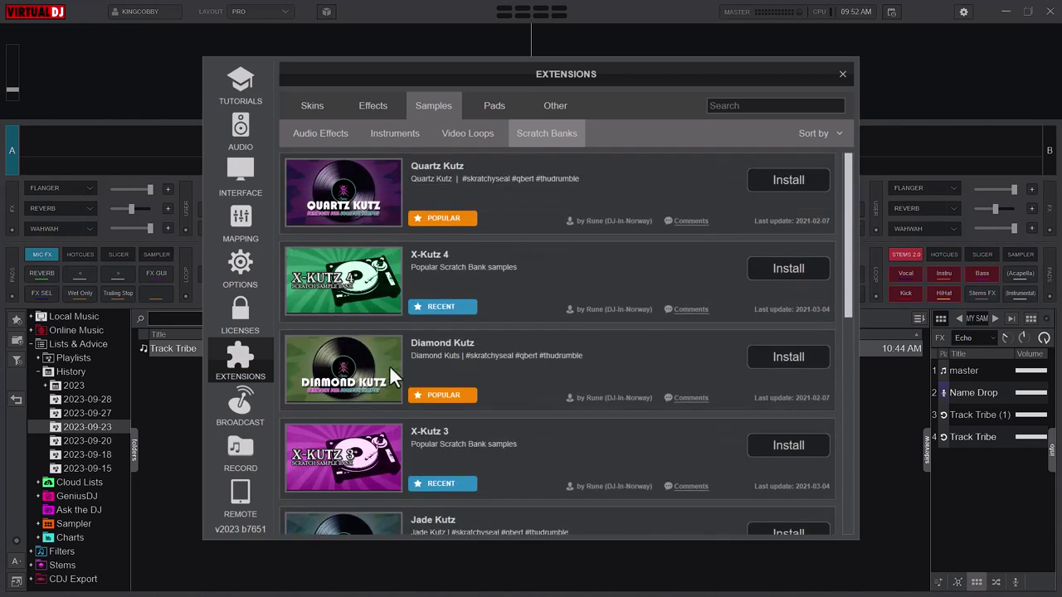
# - Open the Pads catalogue and scroll Main pads like Stems Remix and Stems Split
pyautogui.click(491, 105)
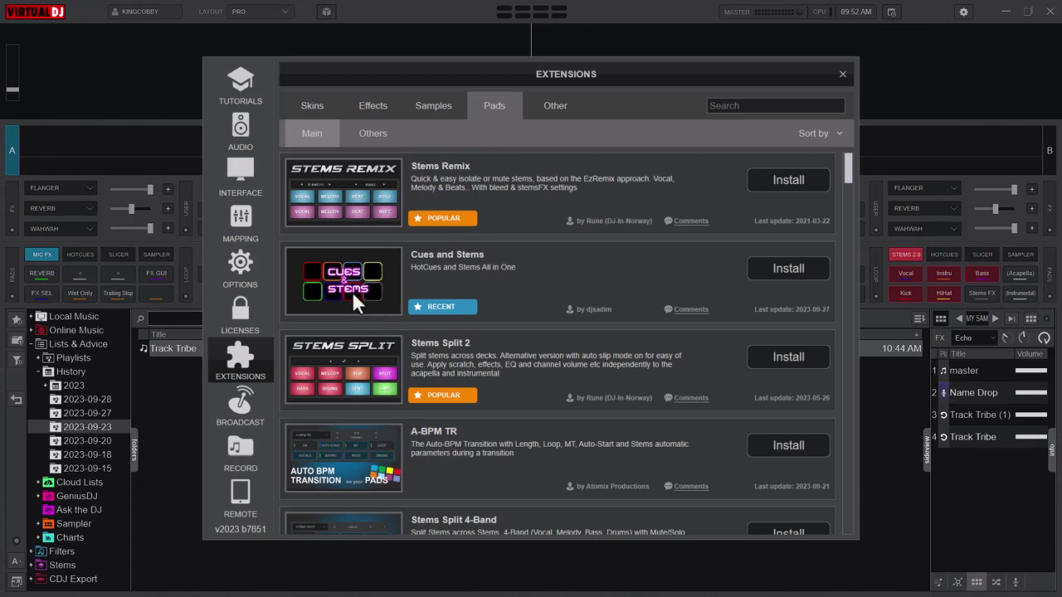
pyautogui.scroll(-1, 386, 316)
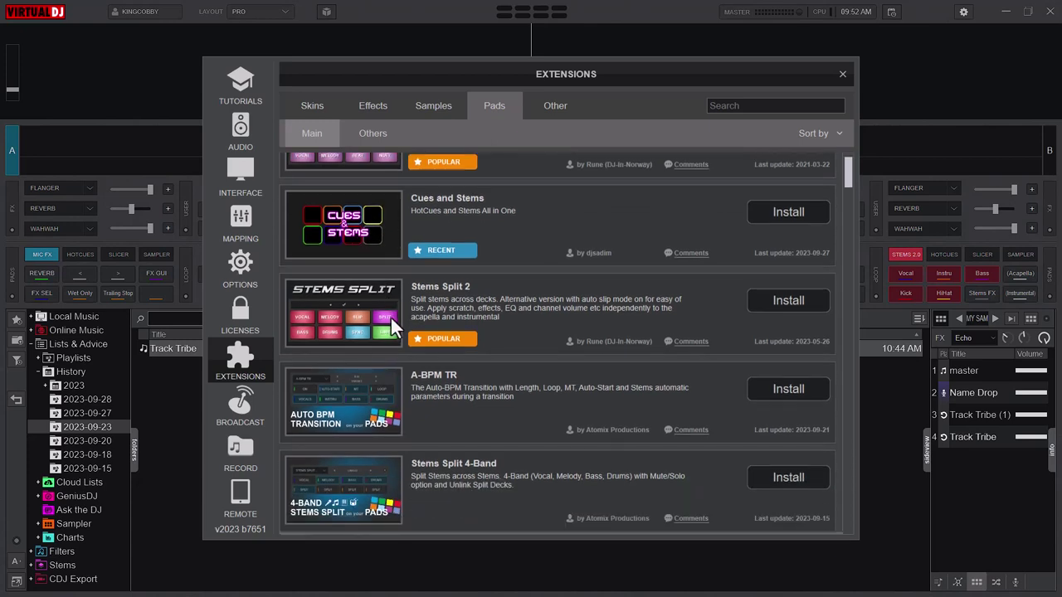
pyautogui.scroll(-3, 419, 304)
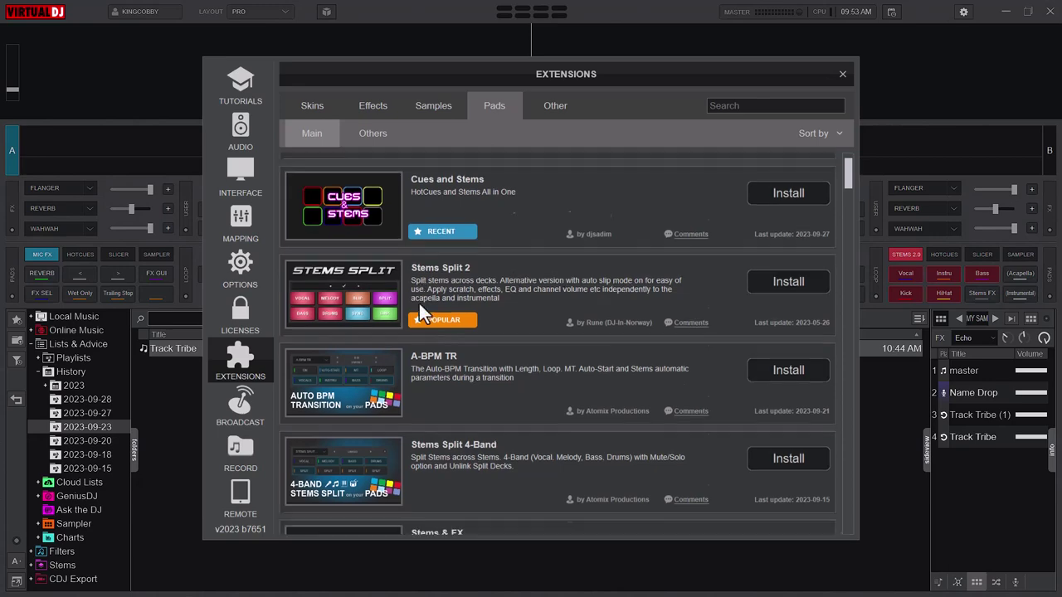
pyautogui.scroll(-2, 349, 322)
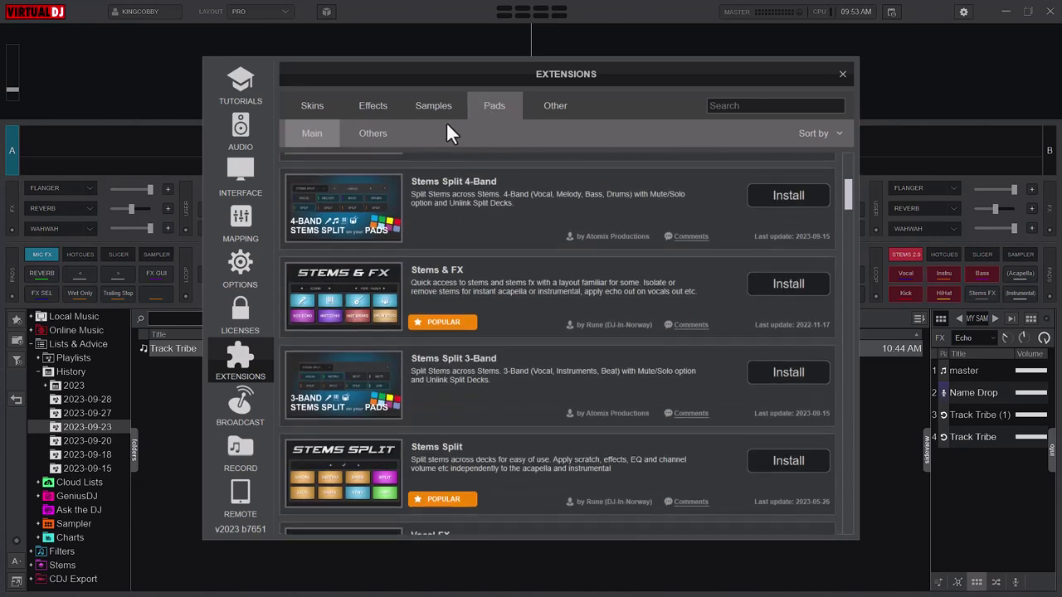
# - Show the Others pads such as Mic Aux Release FX, DropSearch and Minimalist UX Control
pyautogui.click(375, 134)
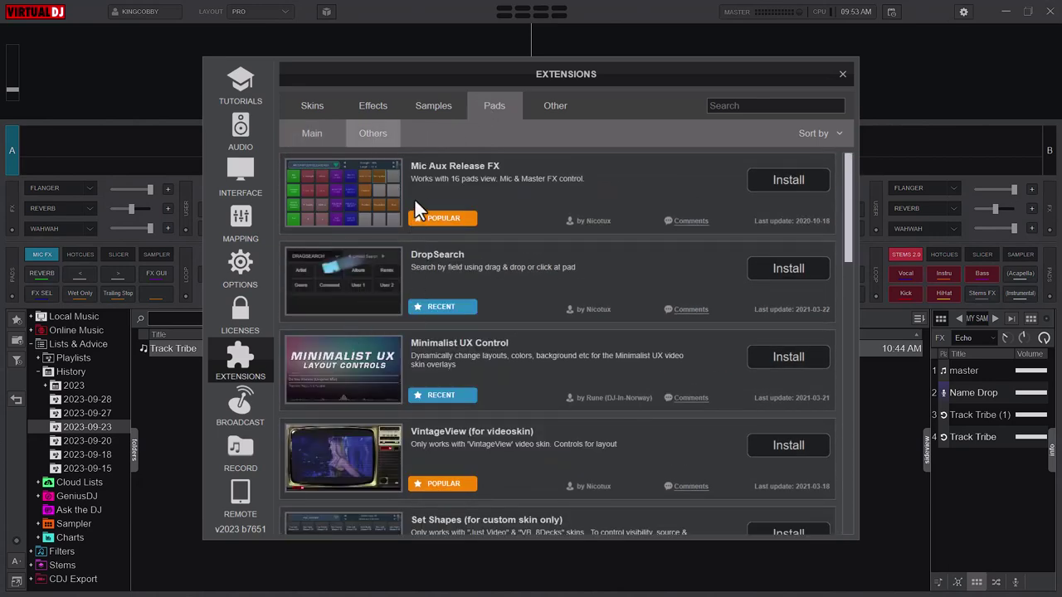
pyautogui.scroll(-4, 440, 216)
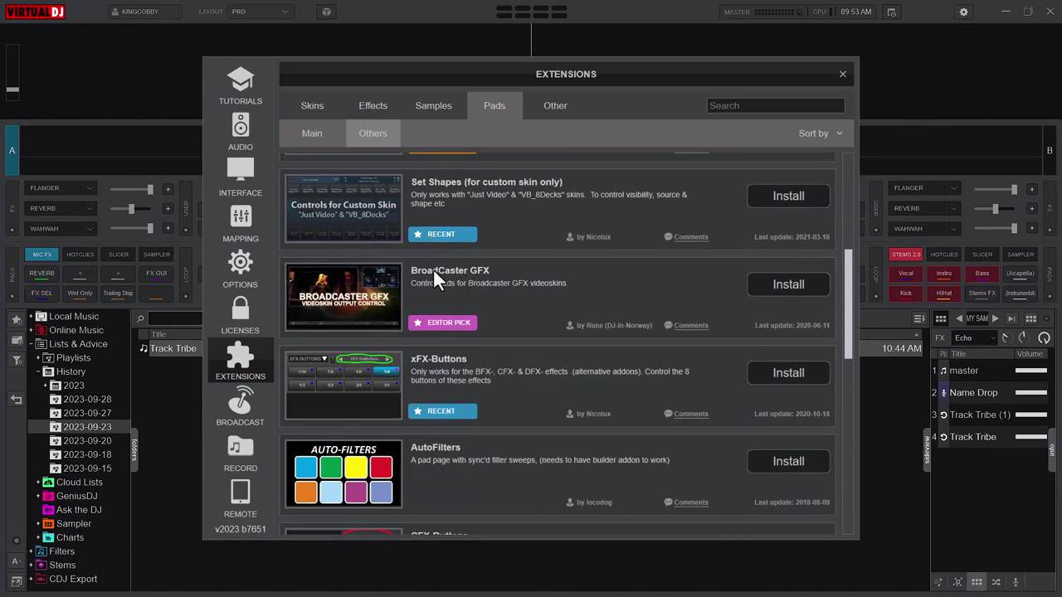
pyautogui.scroll(4, 472, 279)
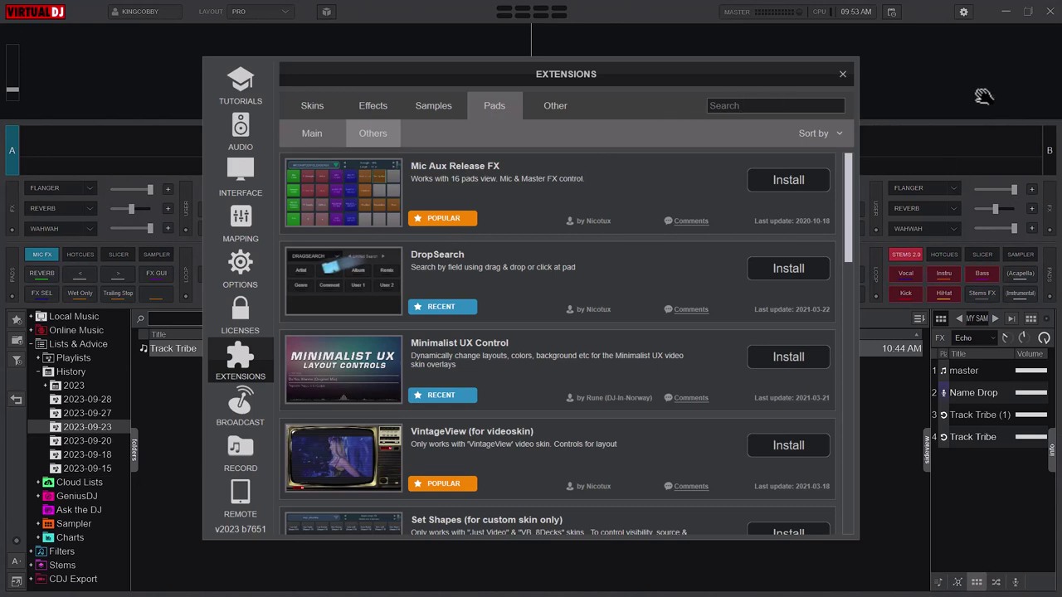
# - Close the Extensions window to show the two decks and History browser
pyautogui.click(843, 76)
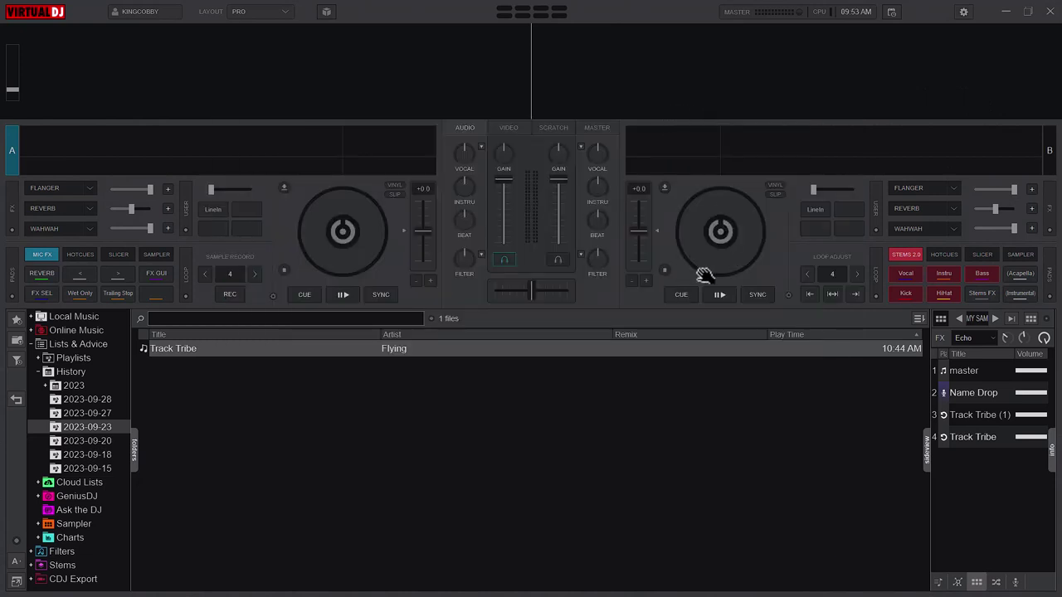